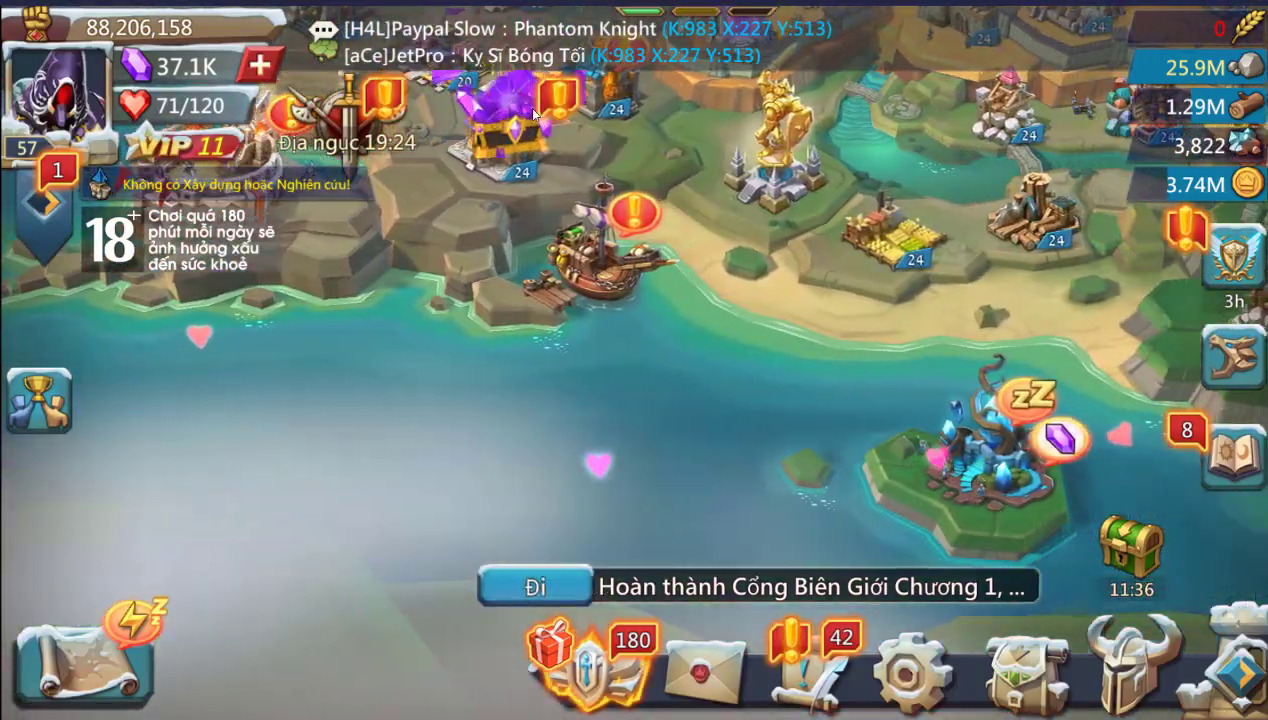
Open the in-game offer shop, dismiss the first top-up promotion and view the current one-time offer.
{"action": "left_click", "coordinate": [555, 178]}
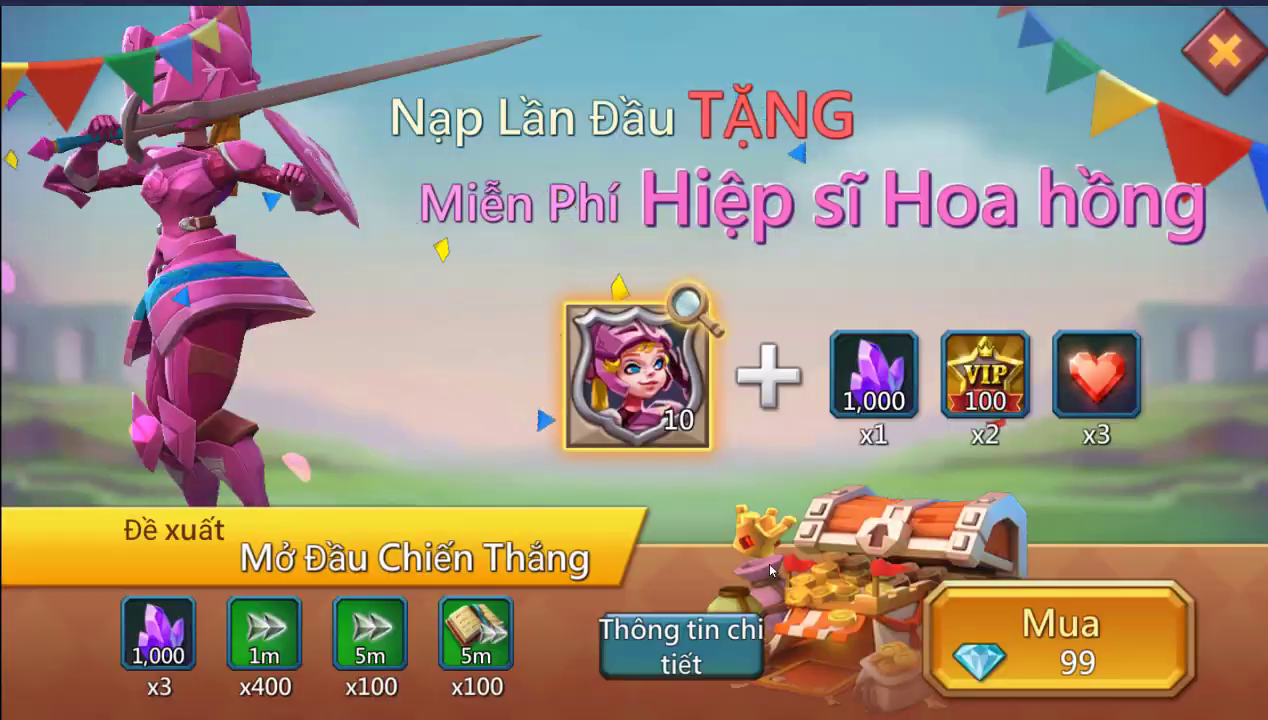
{"action": "left_click", "coordinate": [1222, 51]}
{"action": "scroll", "coordinate": [674, 247], "scroll_direction": "down", "scroll_amount": 10}
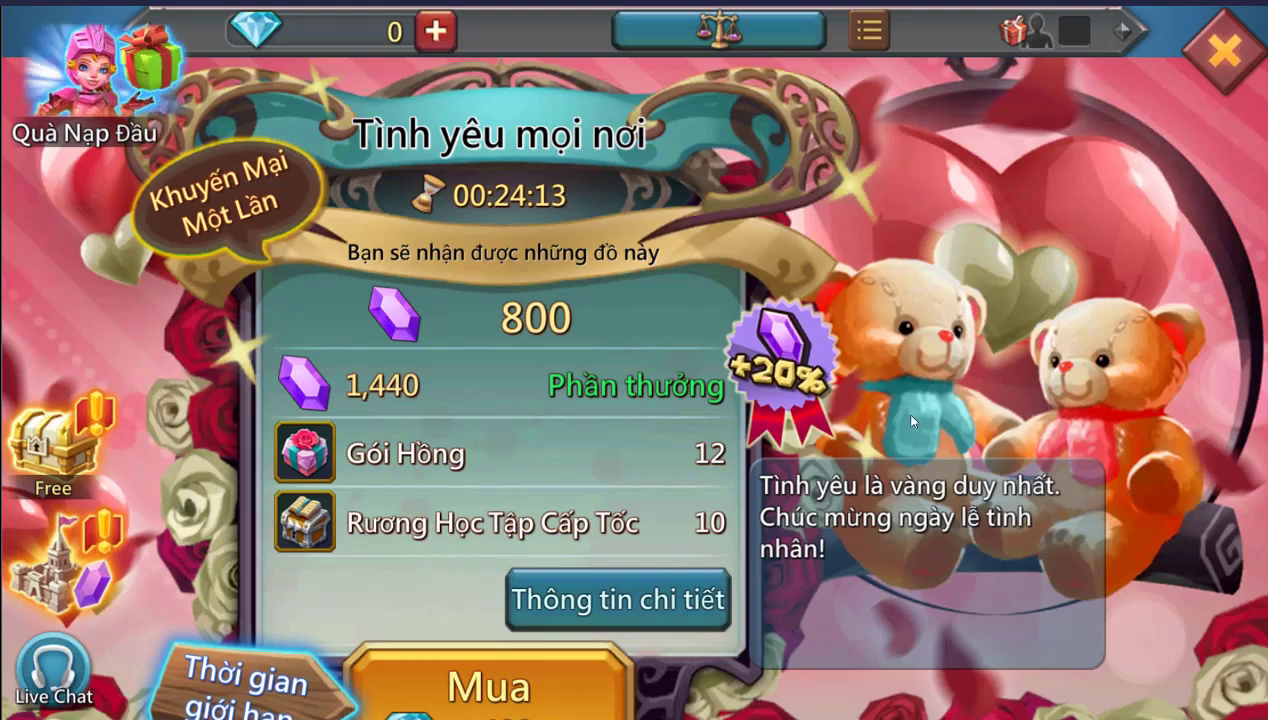
{"action": "scroll", "coordinate": [781, 455], "scroll_direction": "down", "scroll_amount": 2}
{"action": "scroll", "coordinate": [781, 455], "scroll_direction": "up", "scroll_amount": 2}
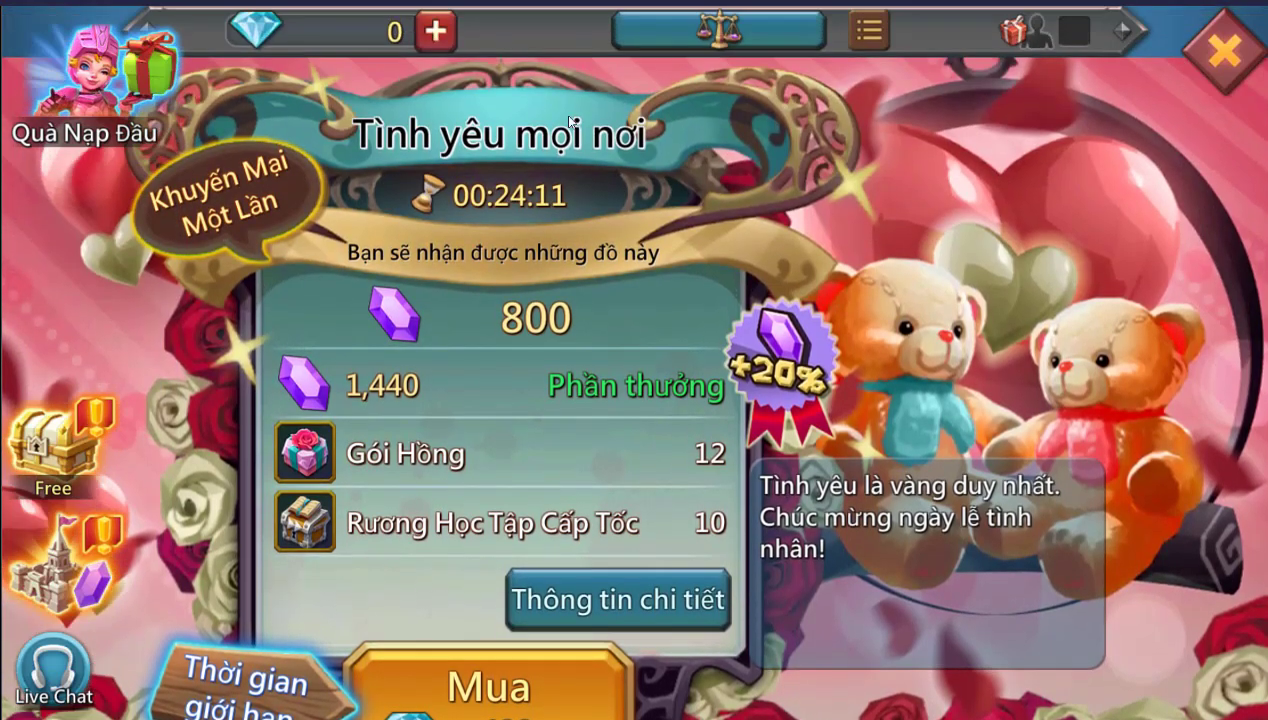
Examine the diamond packages and prices in the in-game diamond store, and return to the castle.
{"action": "left_click", "coordinate": [435, 31]}
{"action": "left_click_drag", "start_coordinate": [815, 420], "coordinate": [800, 170]}
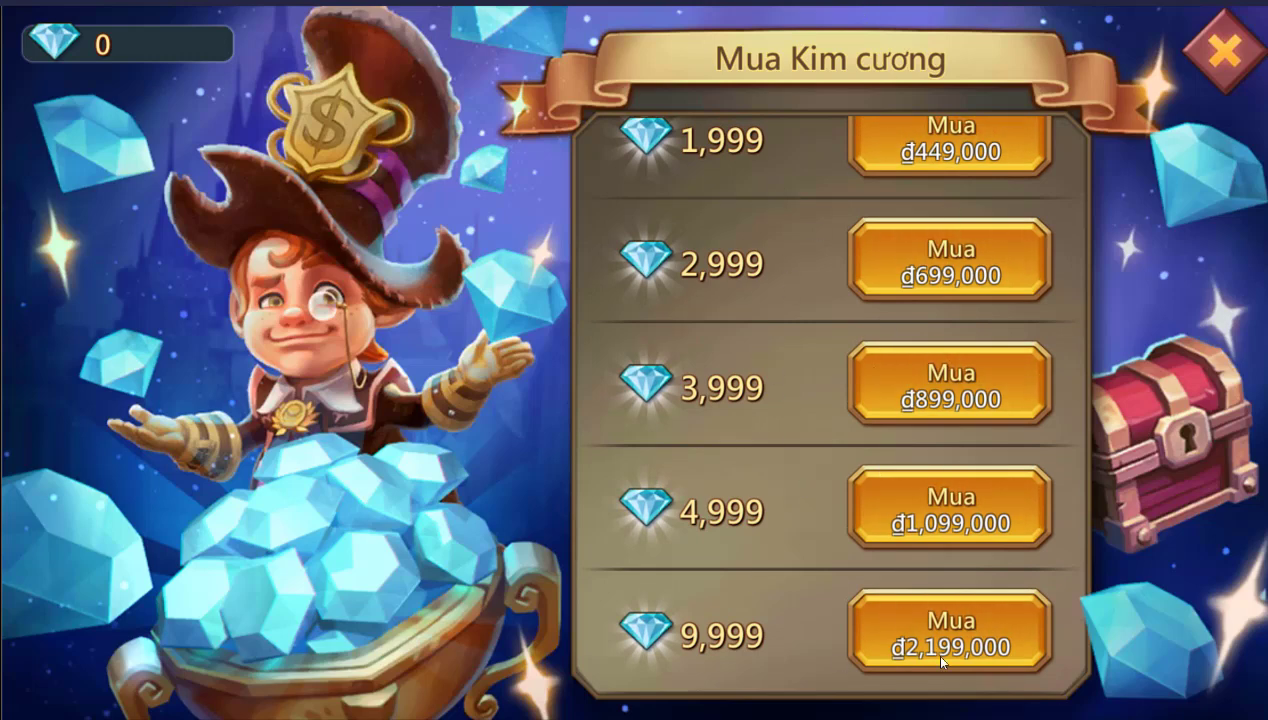
{"action": "left_click_drag", "start_coordinate": [781, 331], "coordinate": [832, 108]}
{"action": "scroll", "coordinate": [995, 282], "scroll_direction": "down", "scroll_amount": 5}
{"action": "scroll", "coordinate": [773, 351], "scroll_direction": "up", "scroll_amount": 5}
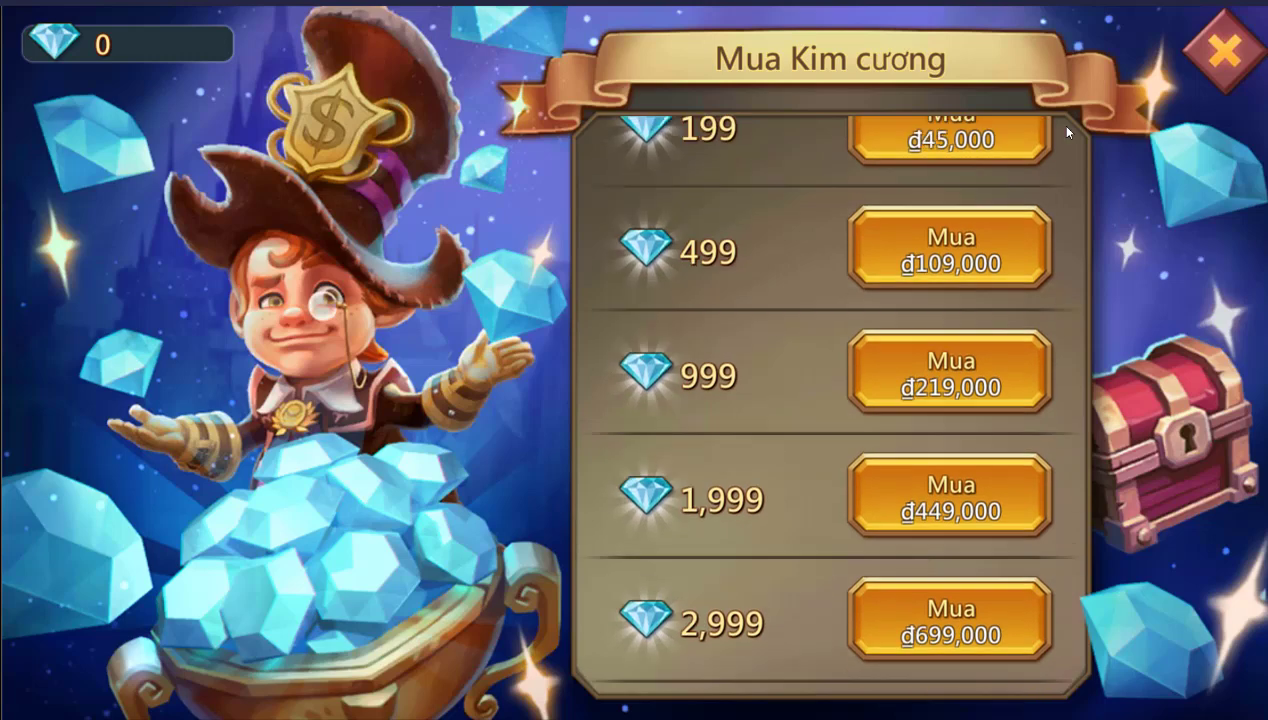
{"action": "left_click", "coordinate": [1216, 52]}
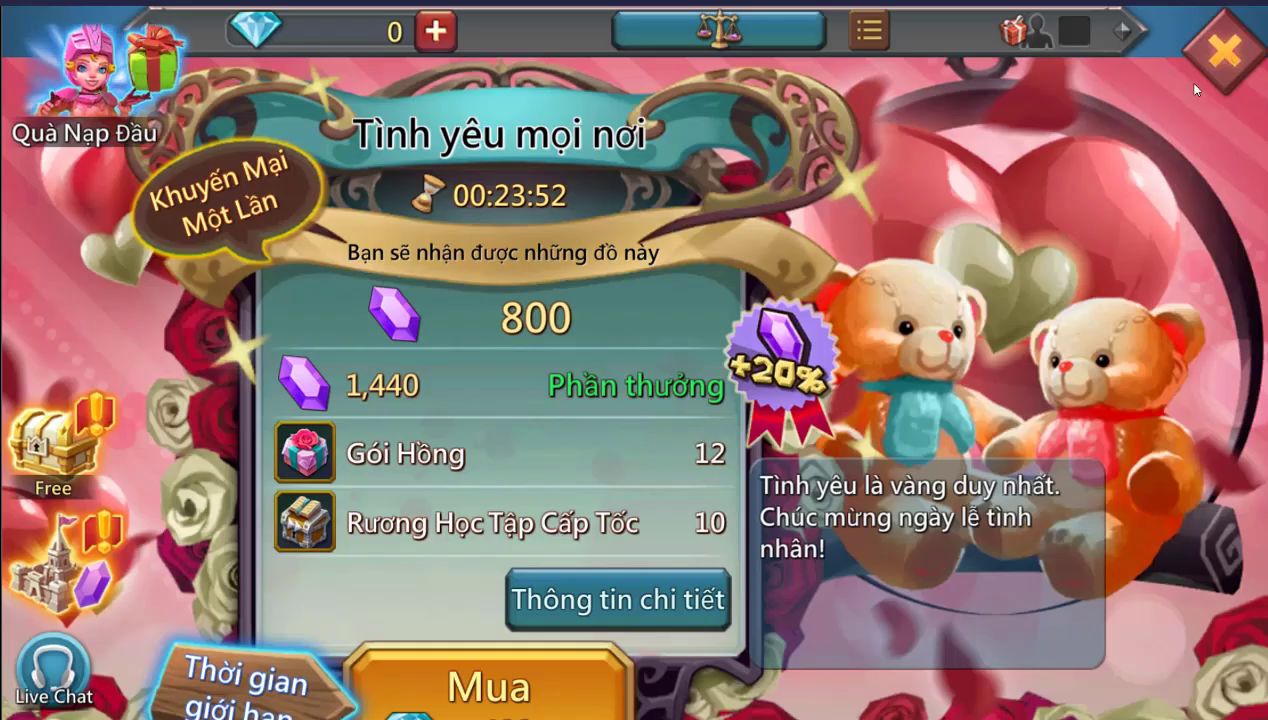
{"action": "left_click", "coordinate": [1212, 32]}
{"action": "left_click_drag", "start_coordinate": [842, 332], "coordinate": [844, 216]}
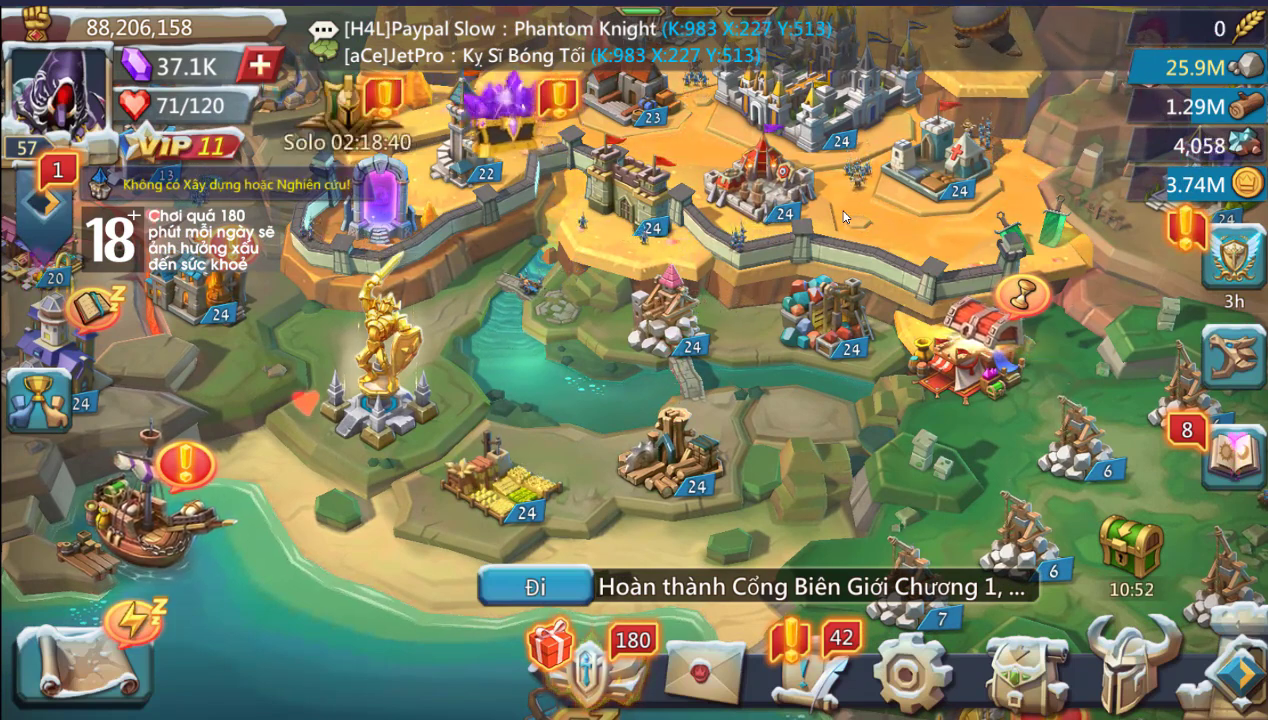
{"action": "left_click_drag", "start_coordinate": [806, 378], "coordinate": [946, 371]}
{"action": "mouse_move", "coordinate": [424, 213]}
{"action": "left_mouse_down"}
{"action": "mouse_move", "coordinate": [1086, 487]}
{"action": "mouse_move", "coordinate": [1000, 408]}
{"action": "mouse_move", "coordinate": [742, 328]}
{"action": "mouse_move", "coordinate": [539, 380]}
{"action": "mouse_move", "coordinate": [425, 225]}
{"action": "left_mouse_up"}
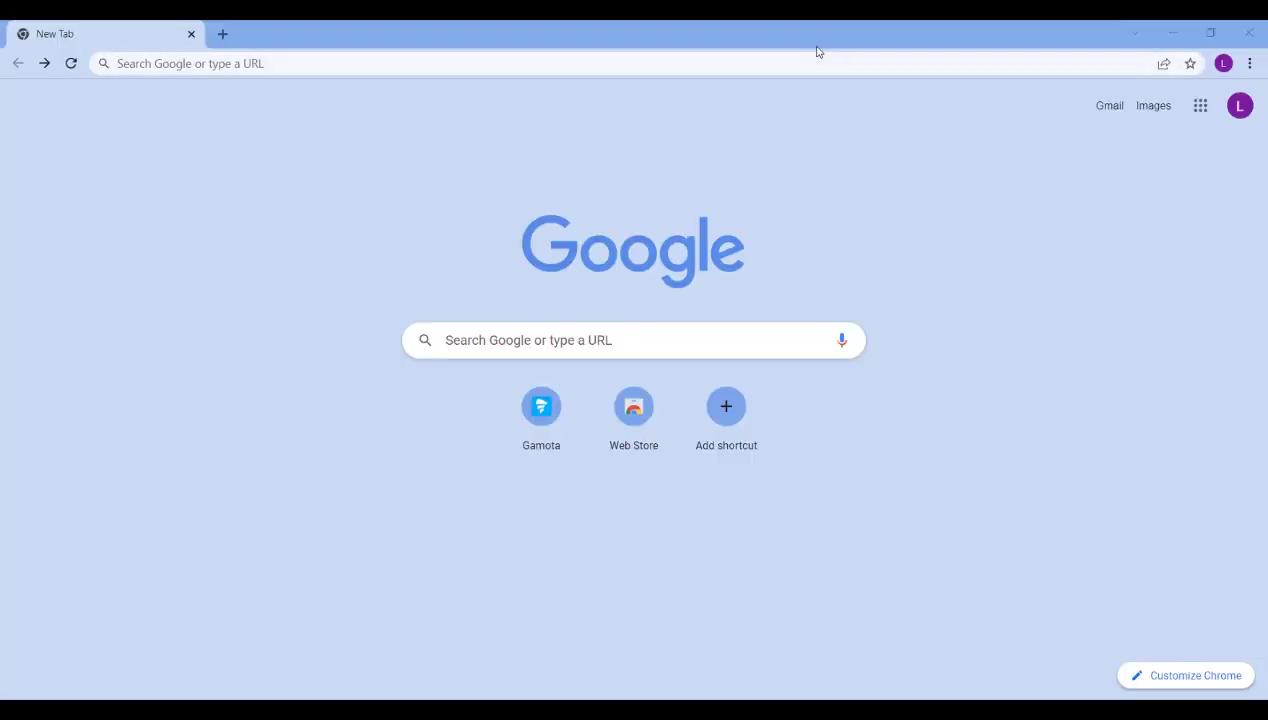
Switch to Google Chrome, go to pay.gamota.com and open the Lords Mobile top-up page.
{"action": "left_click", "coordinate": [602, 62]}
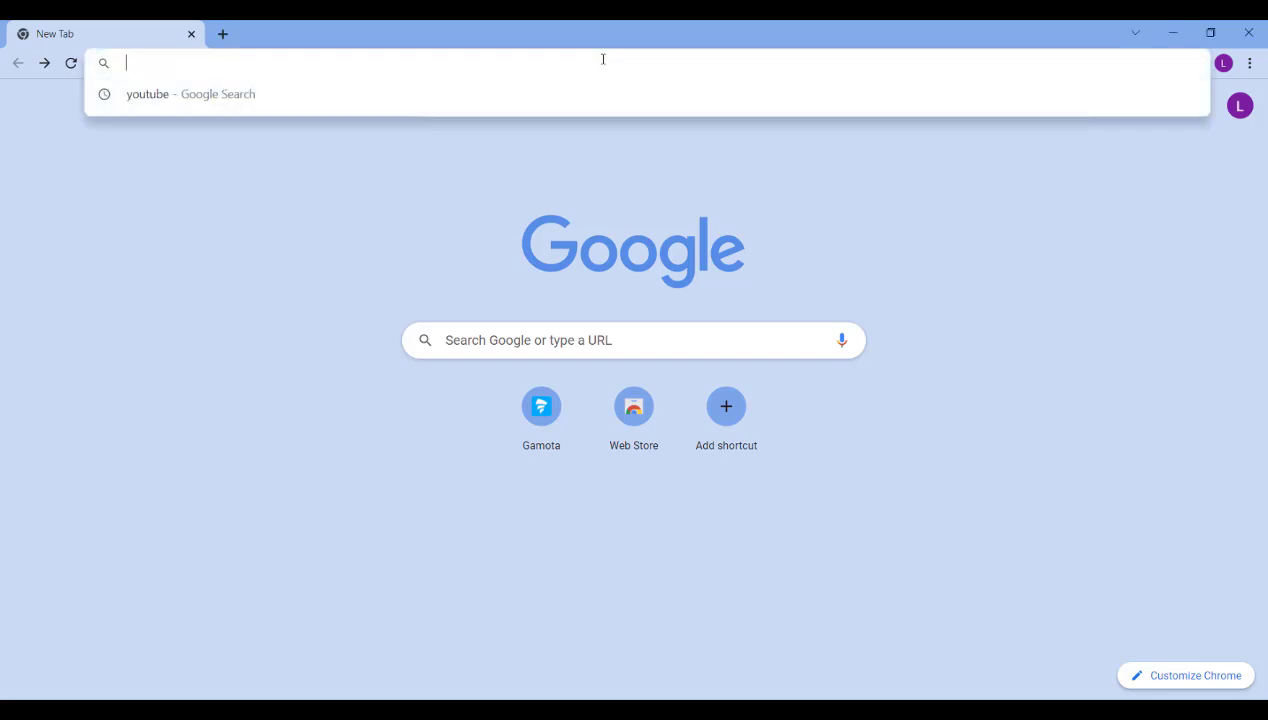
{"action": "type", "text": "pay"}
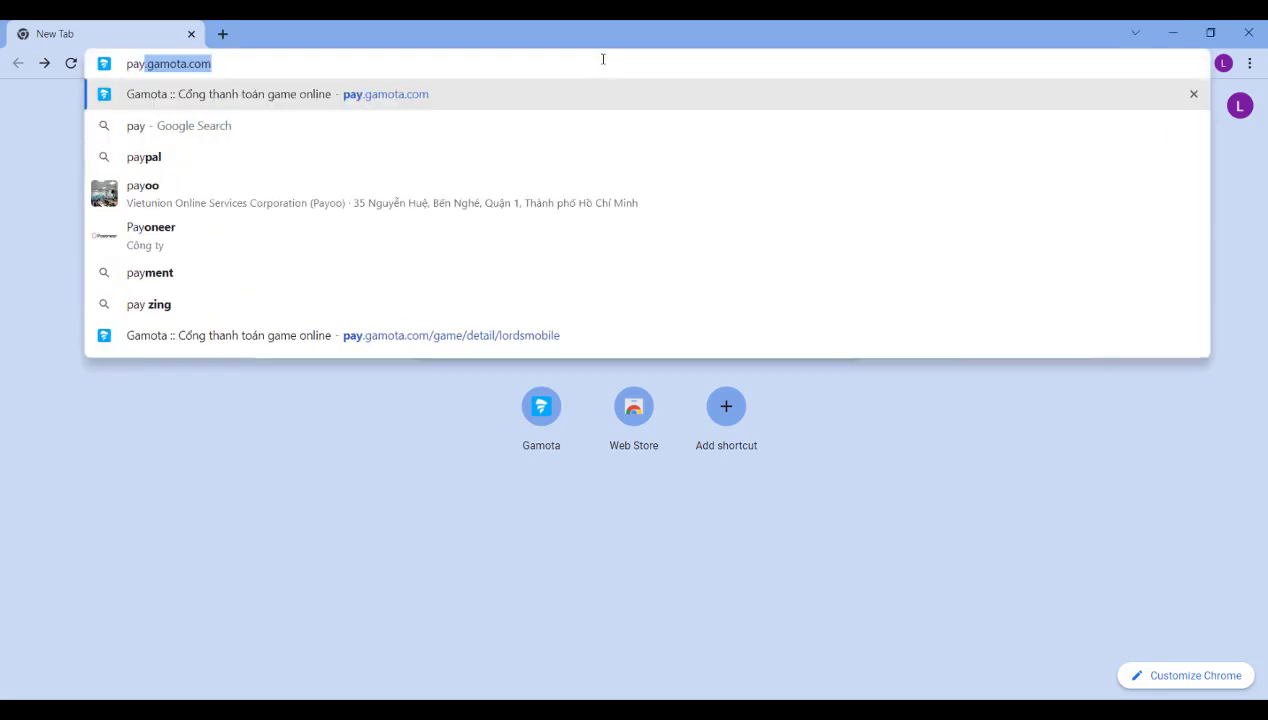
{"action": "type", "text": ".gamo"}
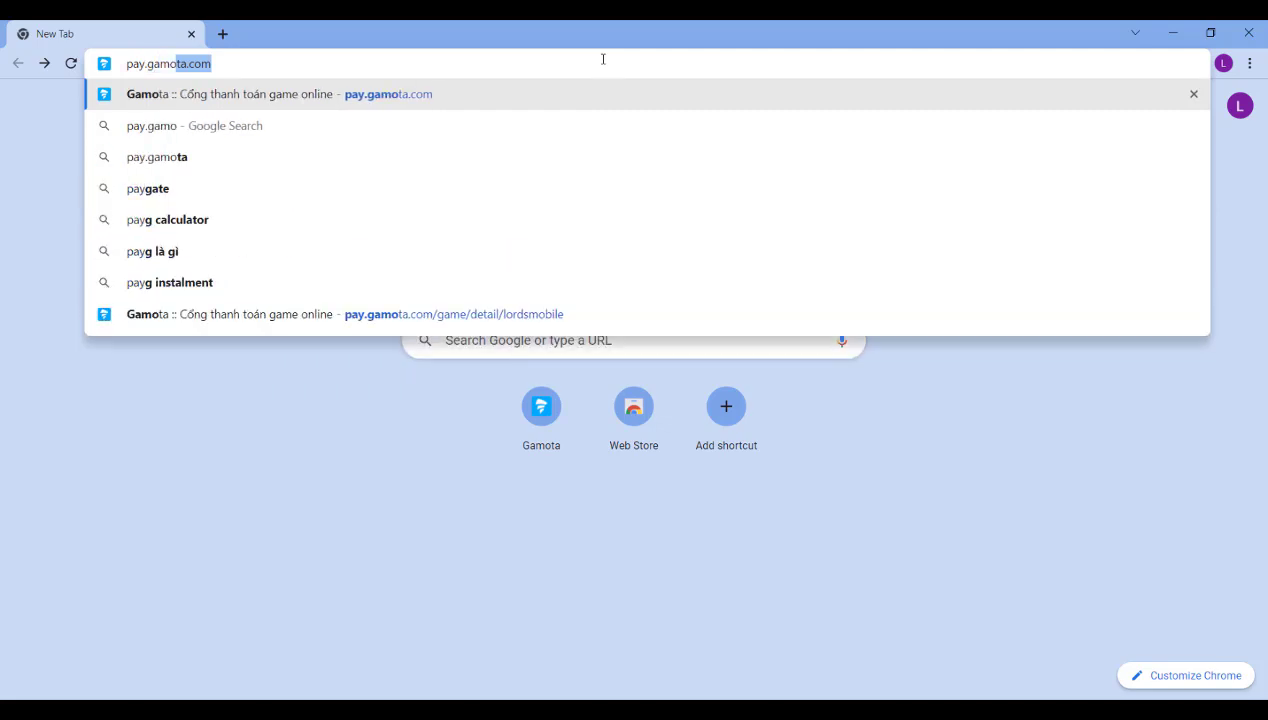
{"action": "type", "text": "ta.com"}
{"action": "key", "text": "Return"}
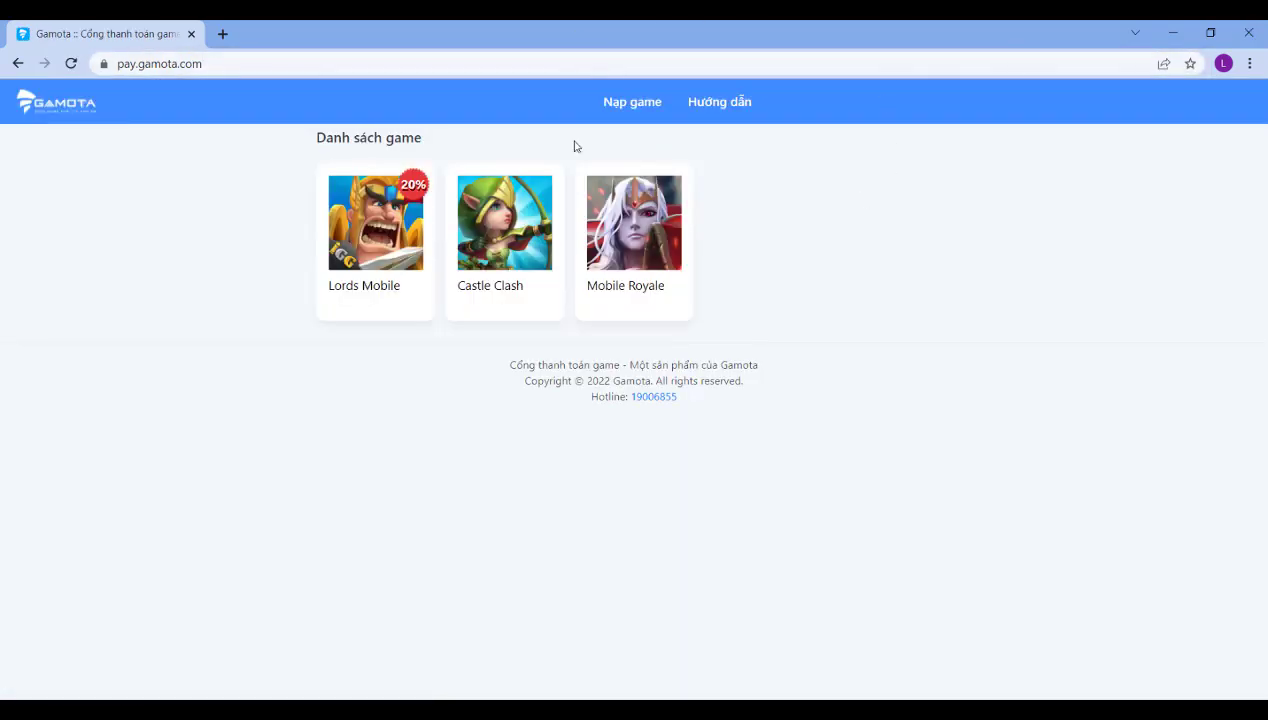
{"action": "left_click", "coordinate": [362, 282]}
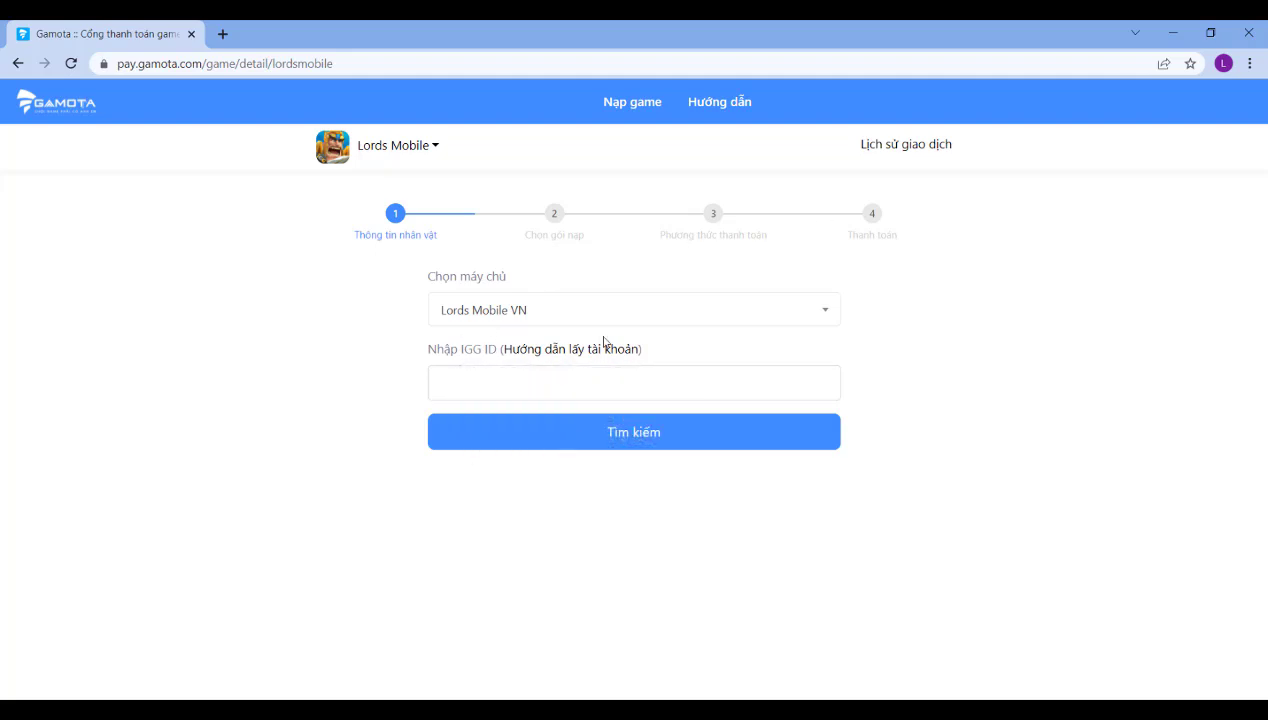
View the guide for finding the IGG ID, and look up the game account by its ID on Lords Mobile VN.
{"action": "mouse_move", "coordinate": [537, 354]}
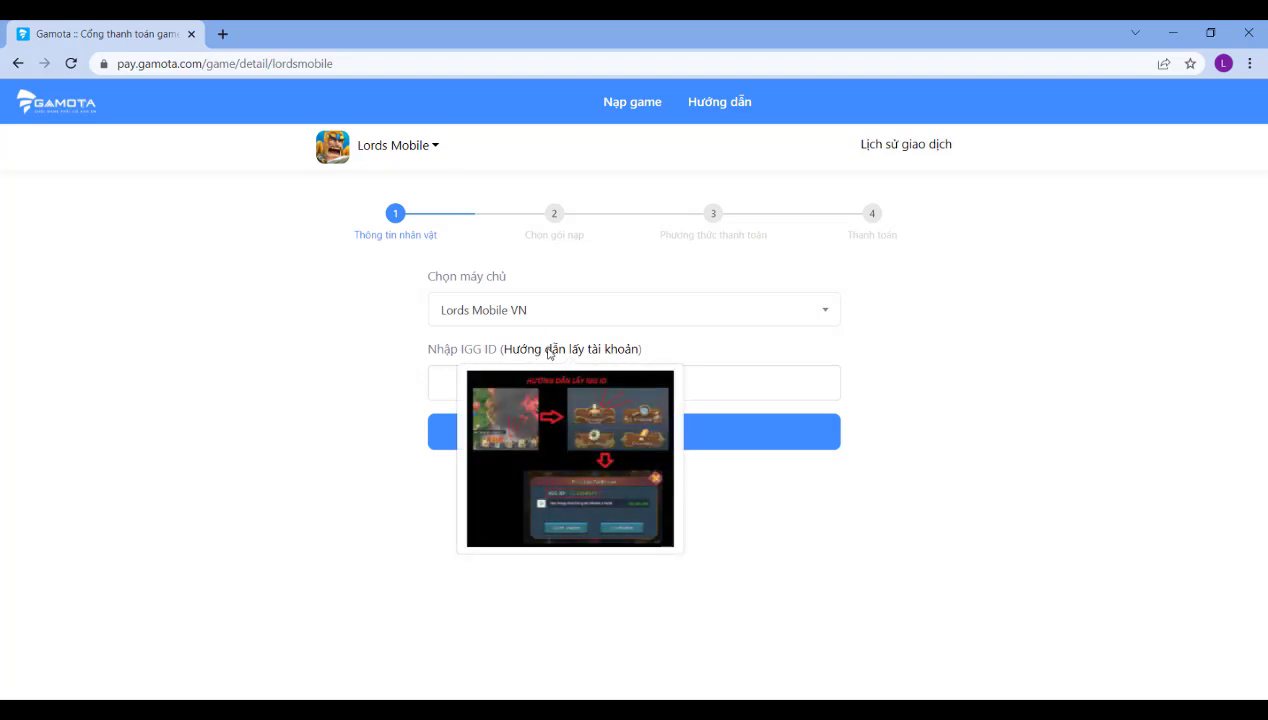
{"action": "left_click", "coordinate": [598, 383]}
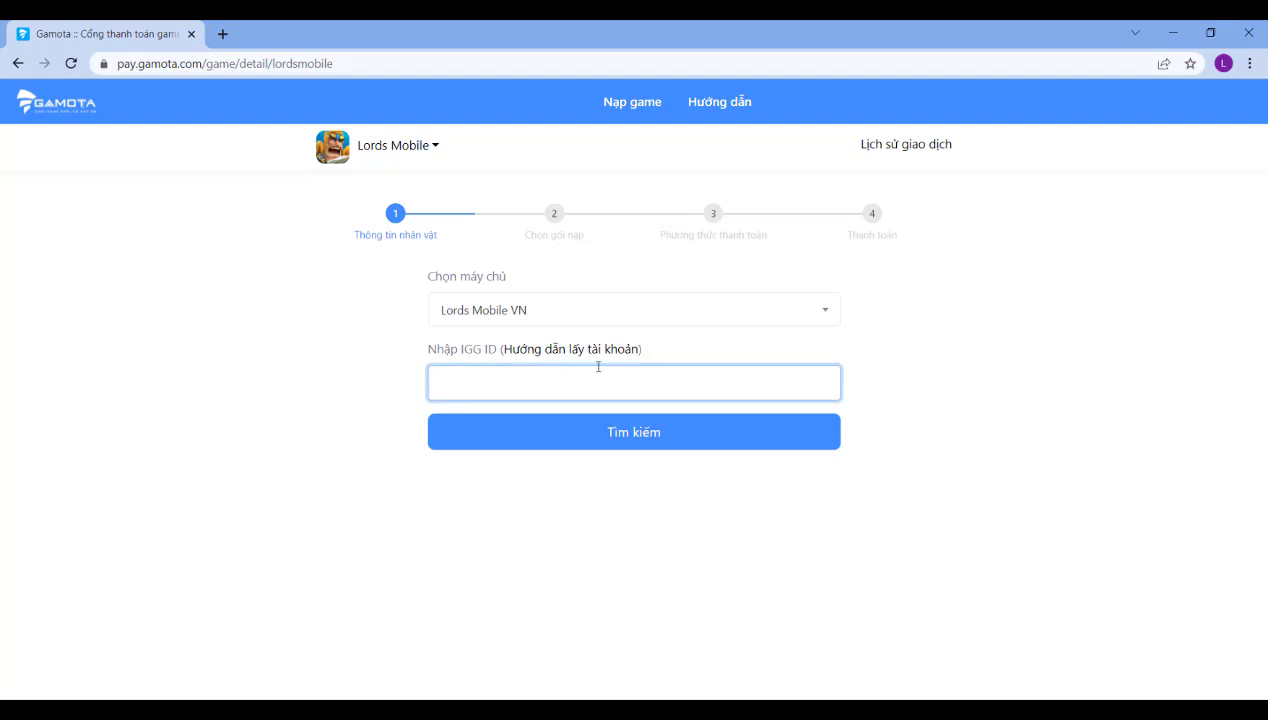
{"action": "type", "text": "v"}
{"action": "key", "text": "BackSpace"}
{"action": "left_click", "coordinate": [967, 339]}
{"action": "left_click", "coordinate": [692, 446]}
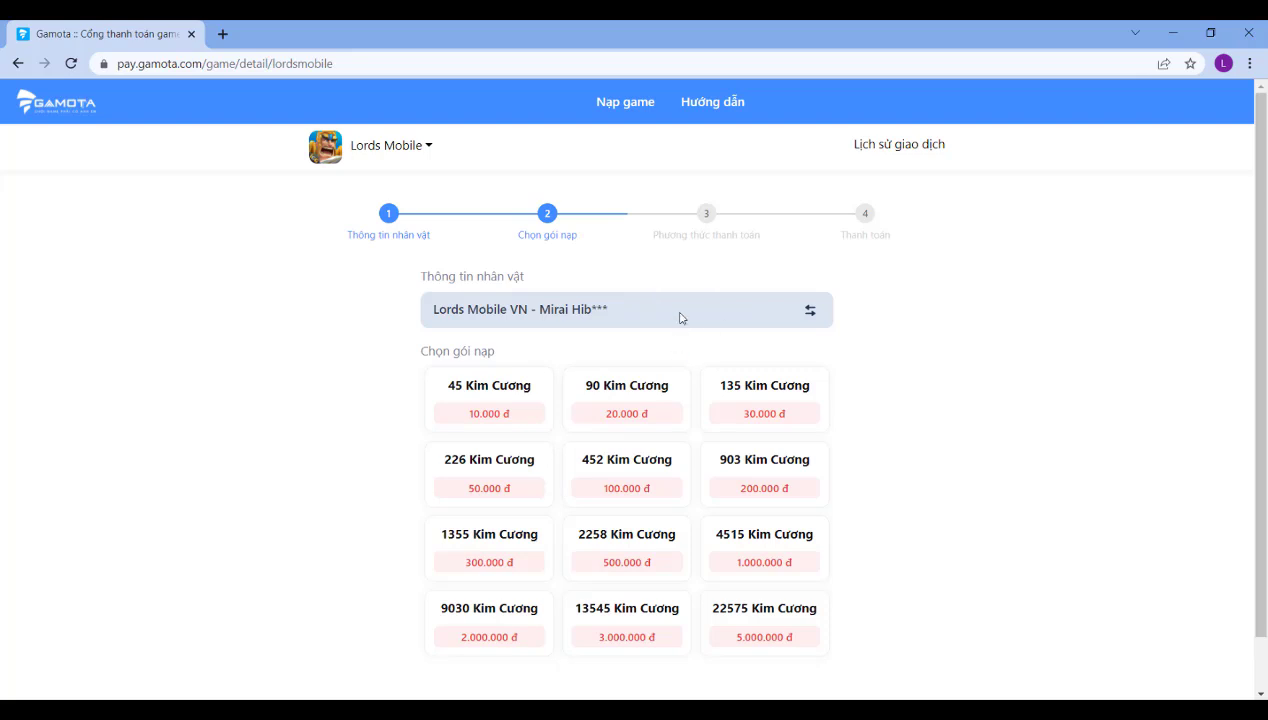
Choose the 9030 Kim Cương package for 2.000.000 đ, confirm it and review its payment methods.
{"action": "scroll", "coordinate": [679, 320], "scroll_direction": "down", "scroll_amount": 1}
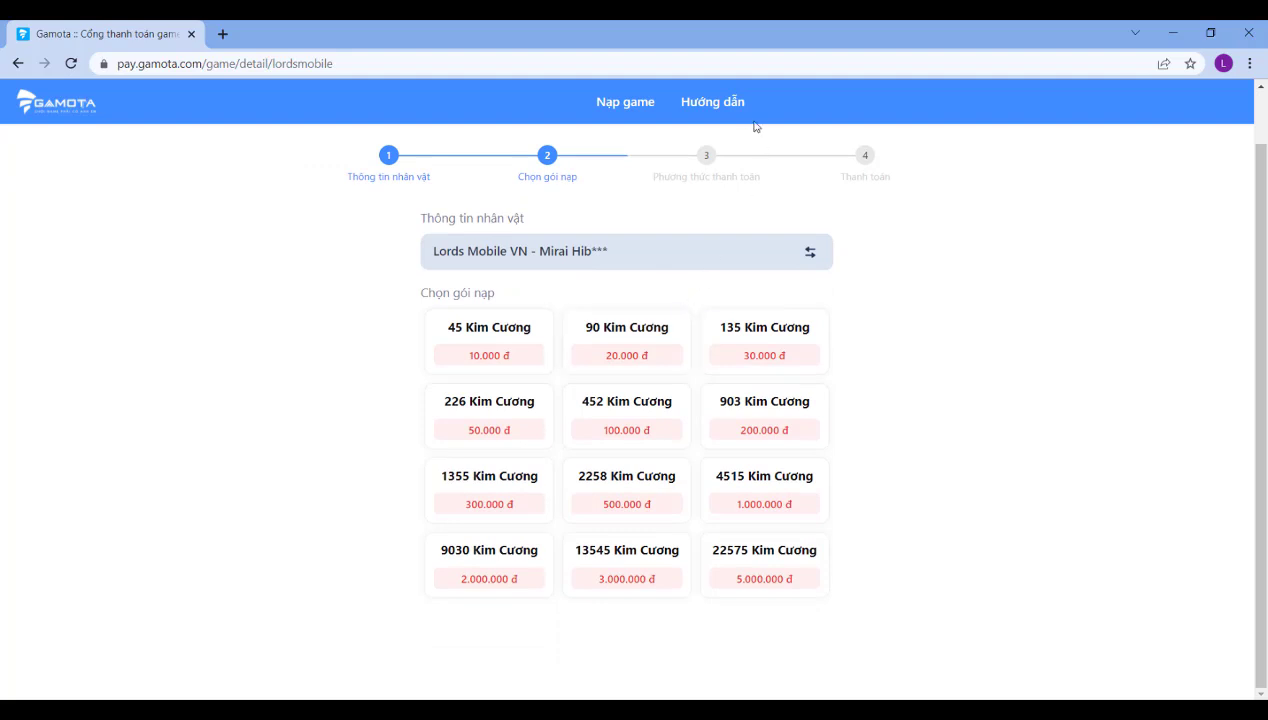
{"action": "scroll", "coordinate": [597, 262], "scroll_direction": "up", "scroll_amount": 1}
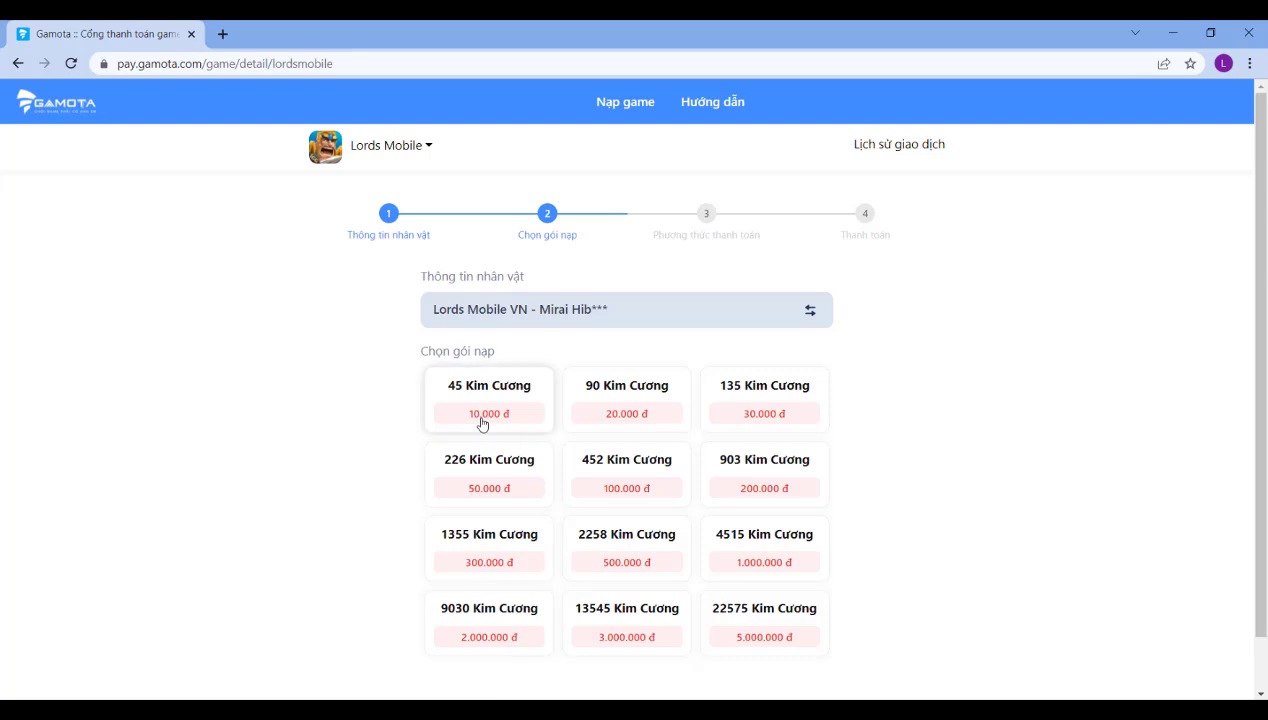
{"action": "left_click", "coordinate": [489, 637]}
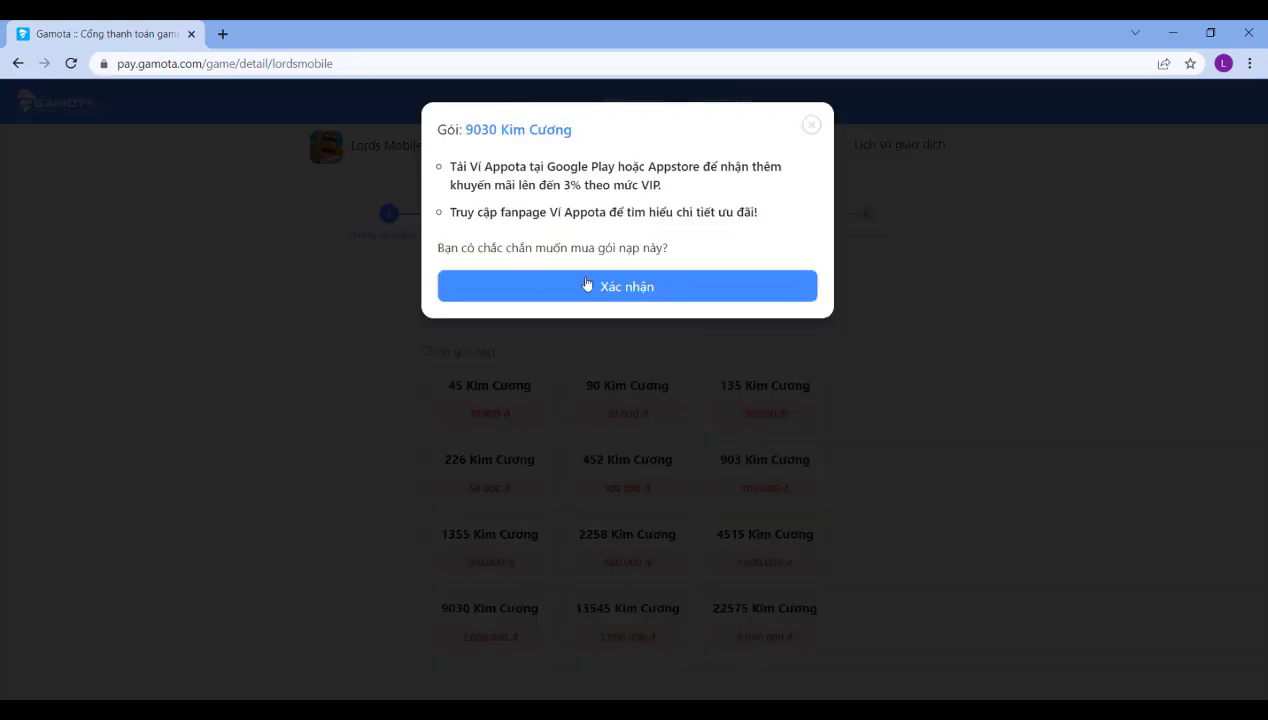
{"action": "left_click", "coordinate": [624, 296]}
{"action": "scroll", "coordinate": [636, 307], "scroll_direction": "down", "scroll_amount": 1}
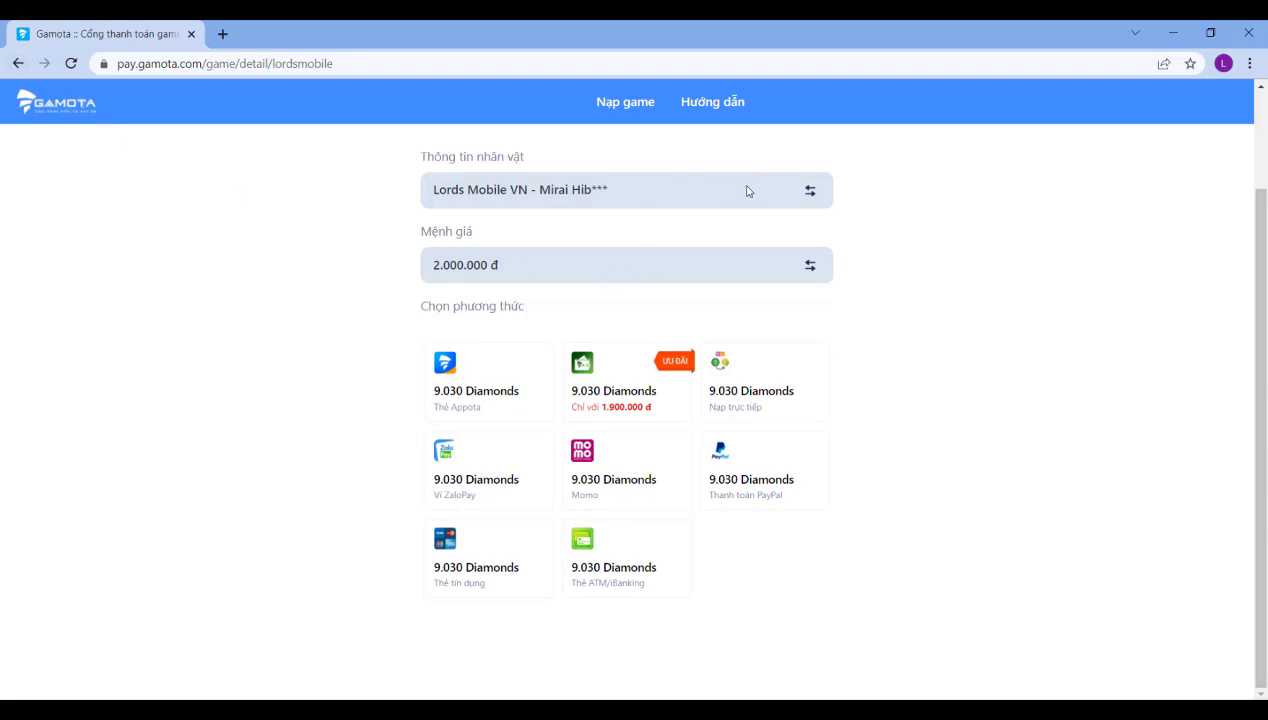
Restart the Lords Mobile top-up from the game list and try to look up the account by its IGG ID.
{"action": "left_click", "coordinate": [18, 63]}
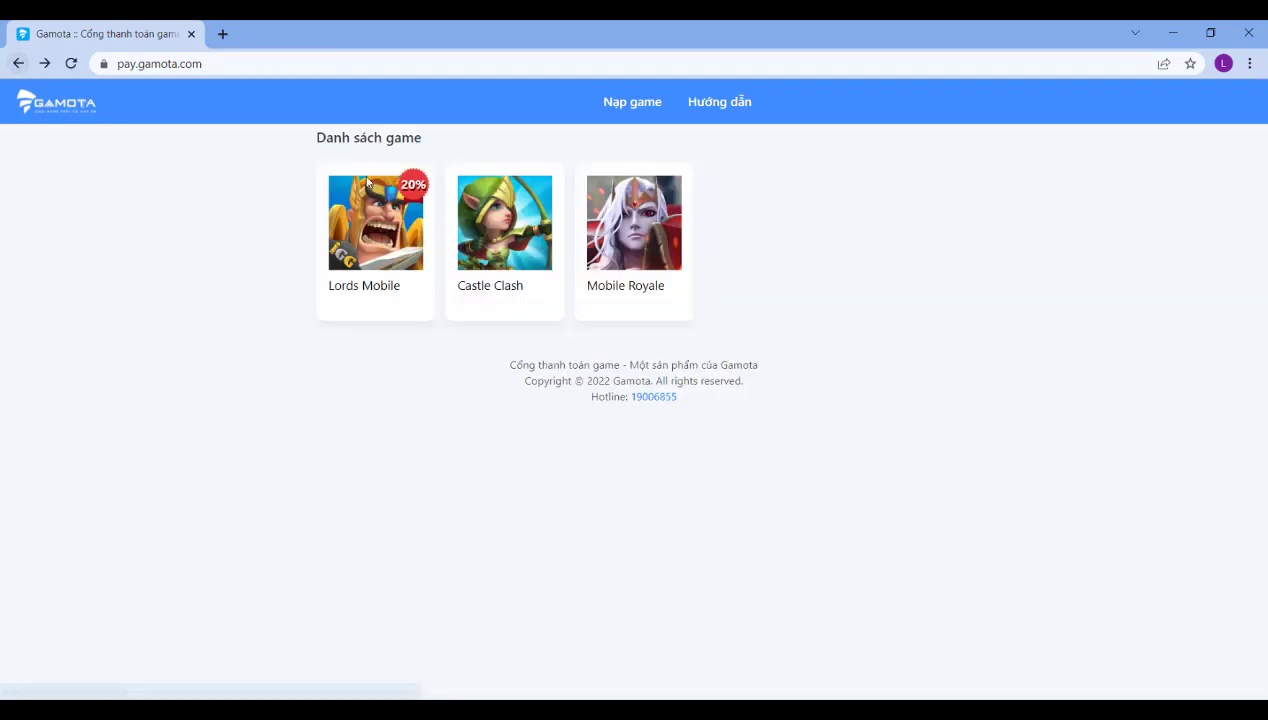
{"action": "left_click", "coordinate": [385, 288]}
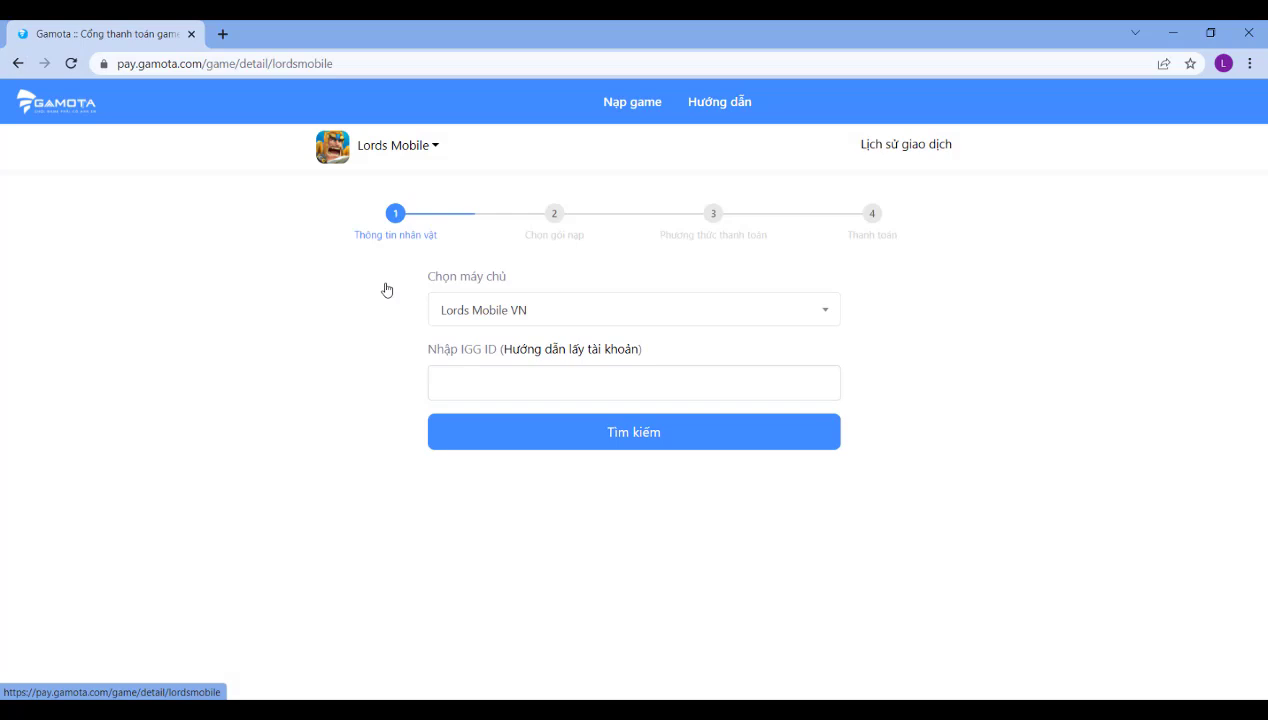
{"action": "left_click", "coordinate": [674, 378]}
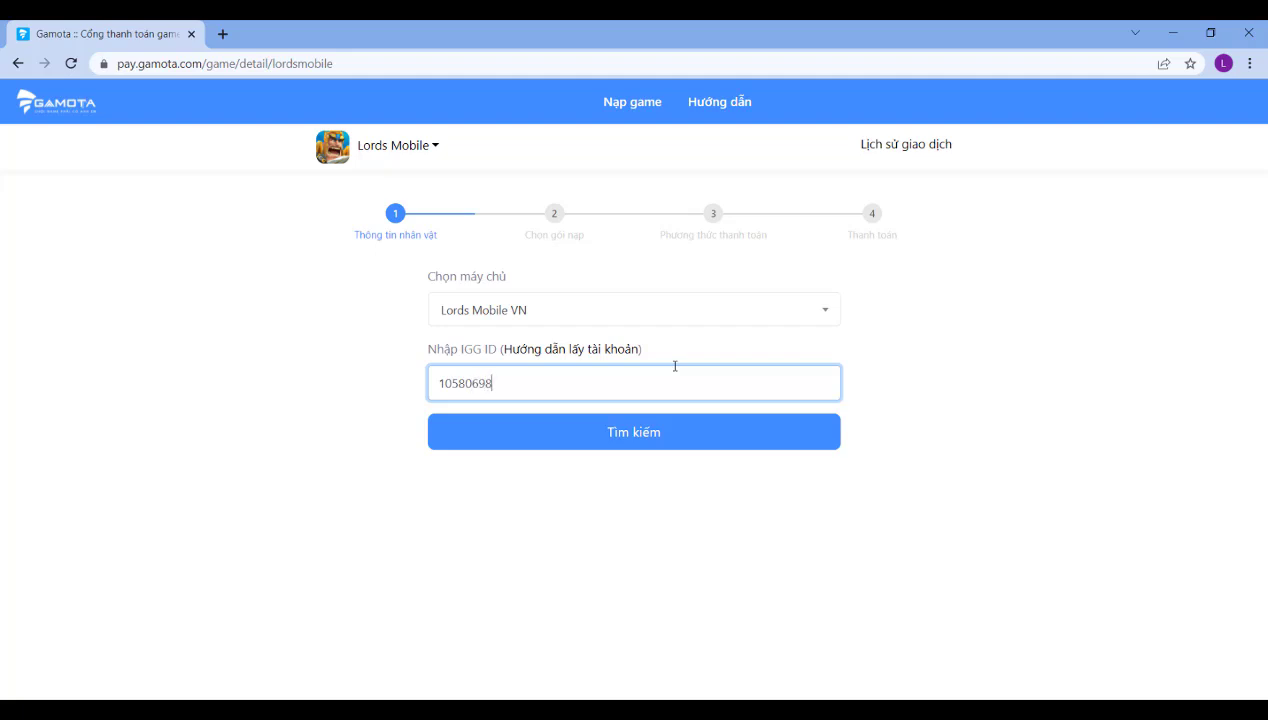
{"action": "left_click", "coordinate": [633, 369]}
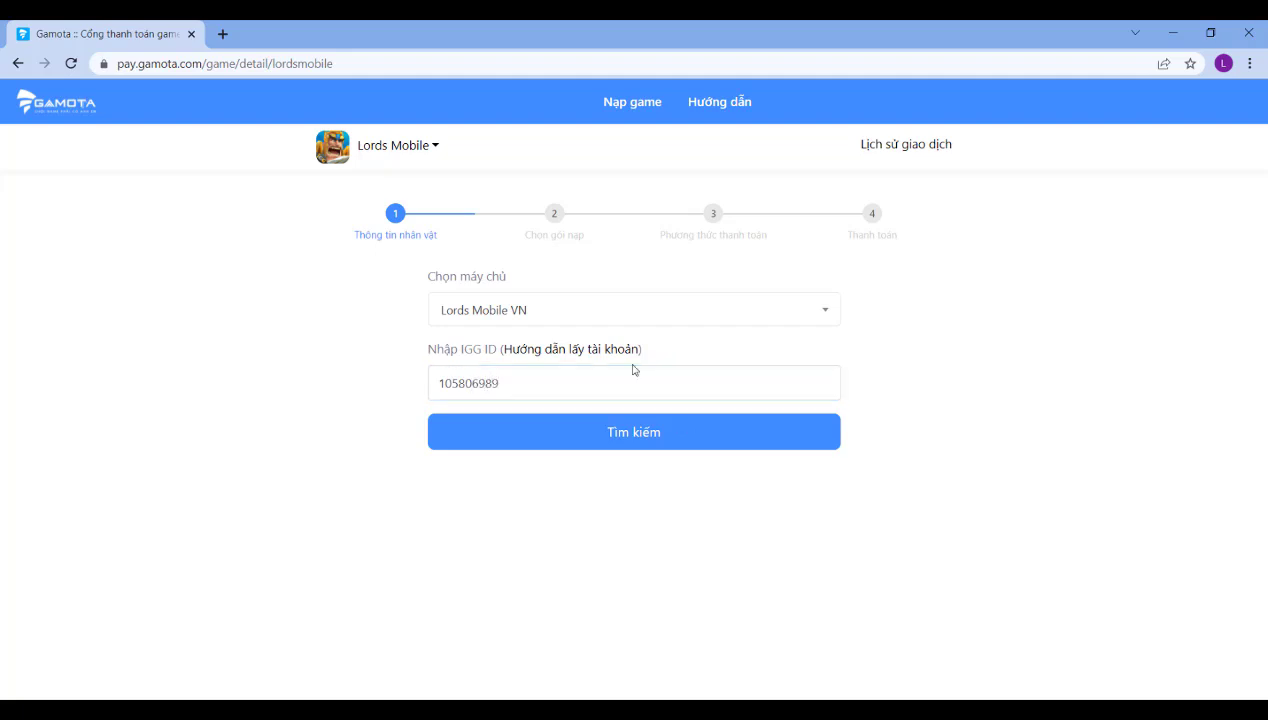
{"action": "left_click", "coordinate": [580, 377]}
{"action": "double_click", "coordinate": [480, 383]}
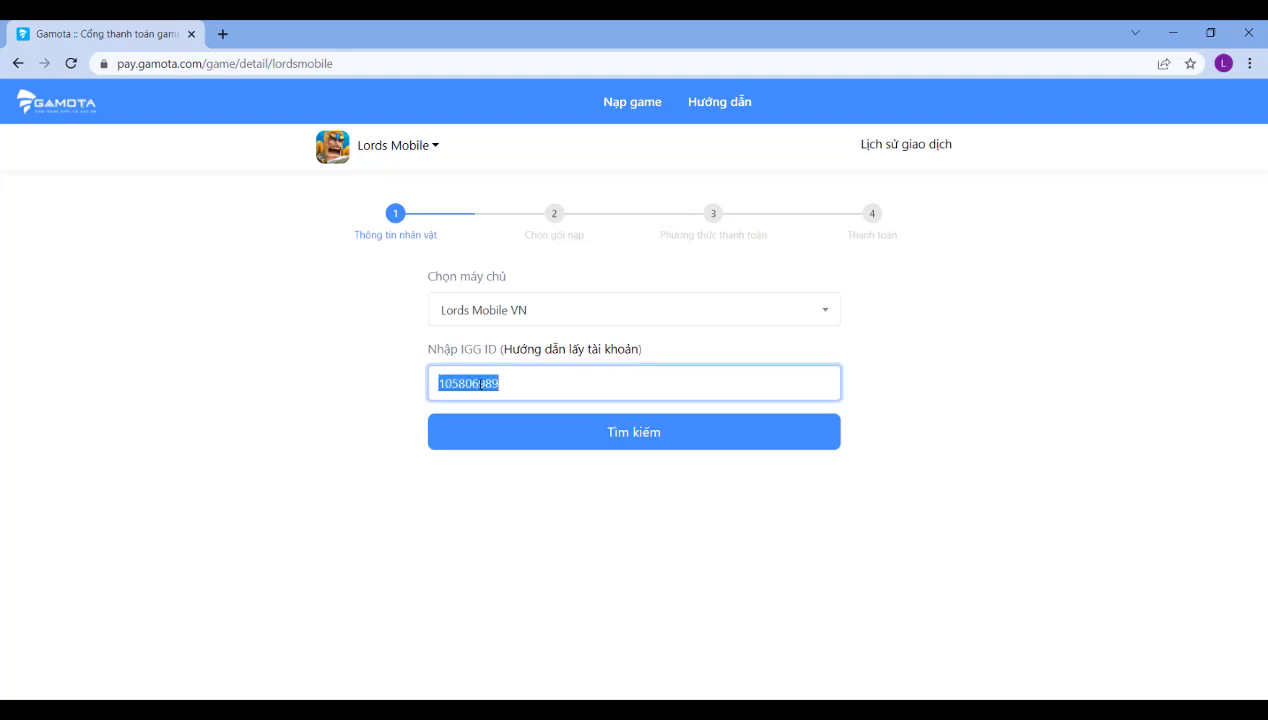
{"action": "left_click", "coordinate": [555, 439]}
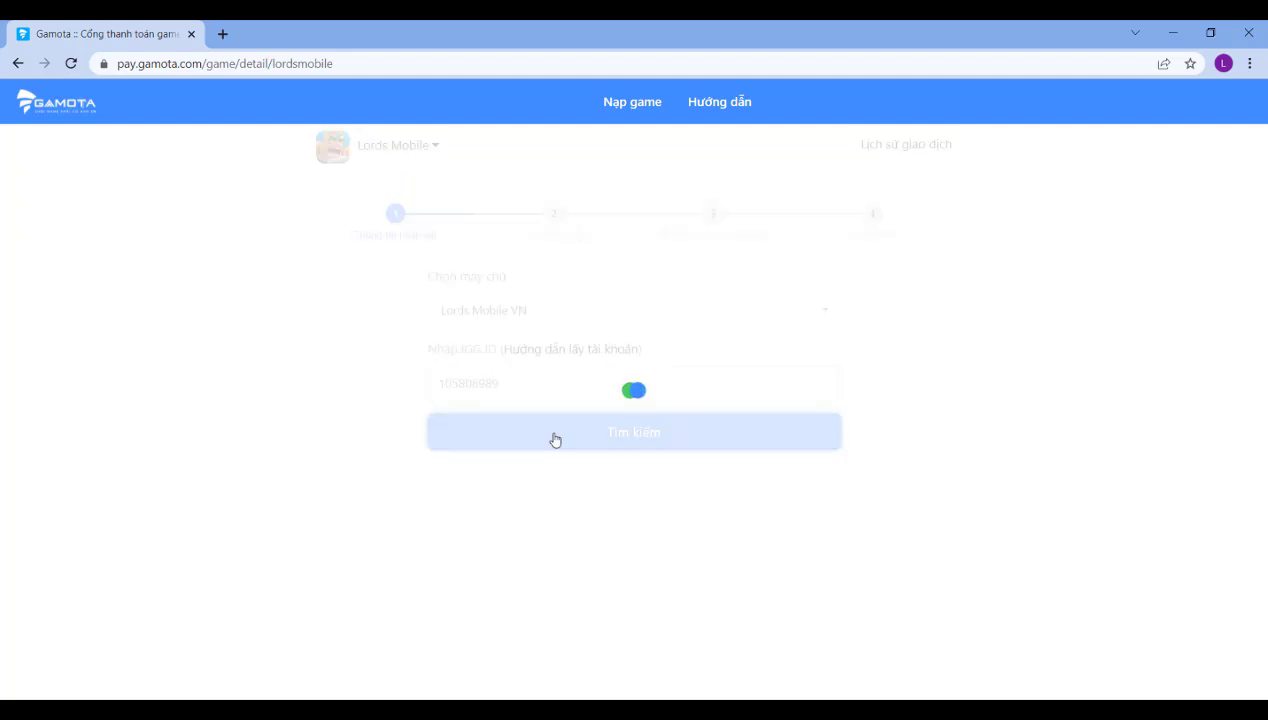
Replace the IGG ID with the correct account ID and search for the account again.
{"action": "left_click", "coordinate": [580, 393]}
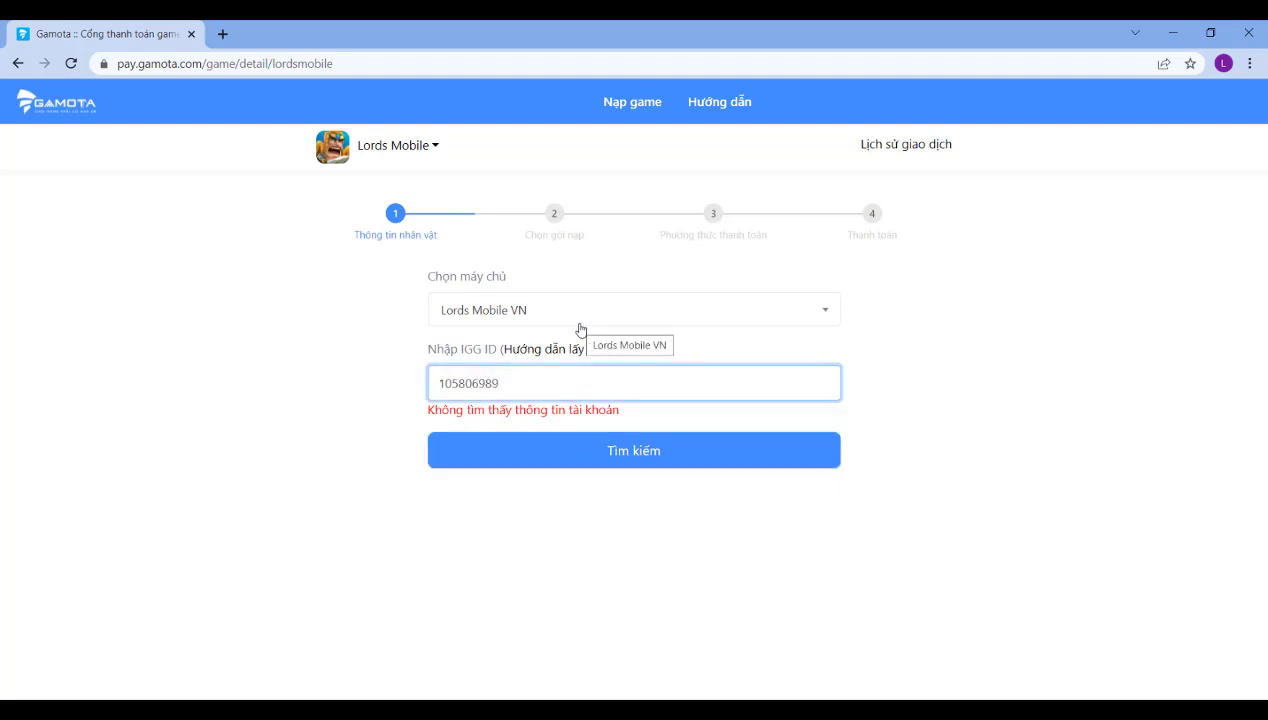
{"action": "key", "text": "BackSpace"}
{"action": "key", "text": "BackSpace"}
{"action": "key", "text": "BackSpace"}
{"action": "key", "text": "BackSpace"}
{"action": "key", "text": "BackSpace"}
{"action": "key", "text": "BackSpace"}
{"action": "key", "text": "BackSpace"}
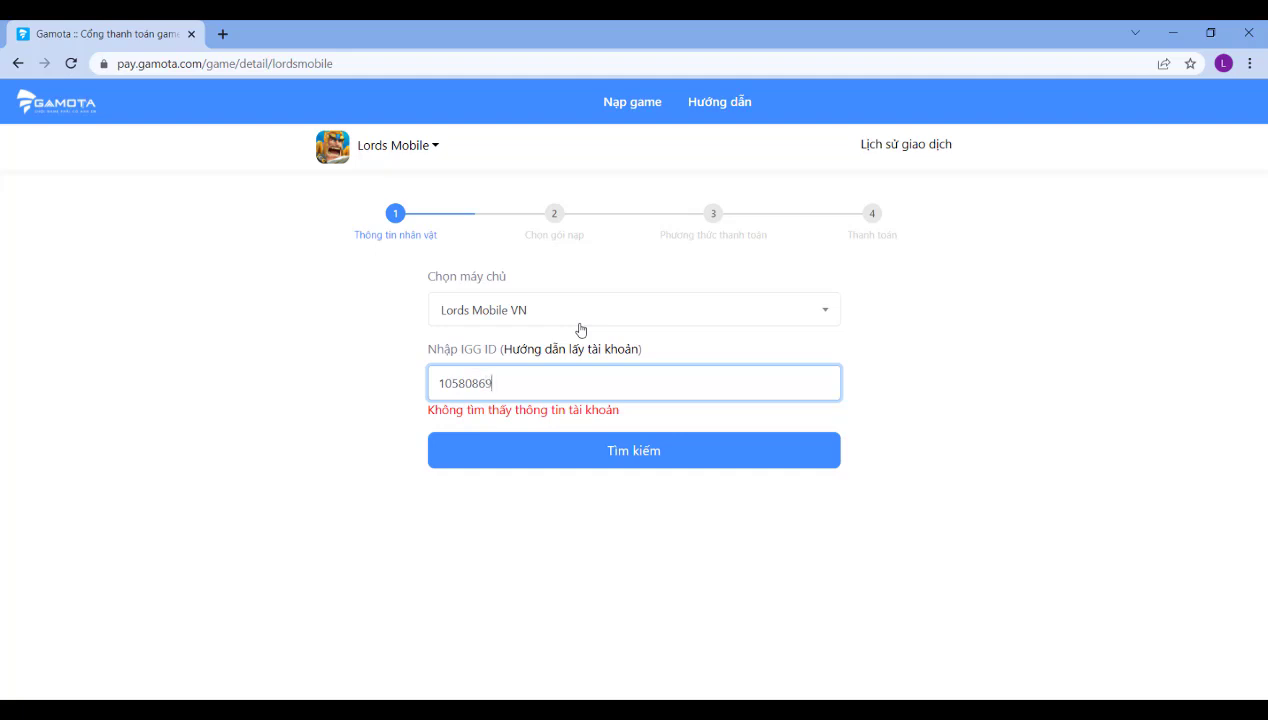
{"action": "double_click", "coordinate": [490, 384]}
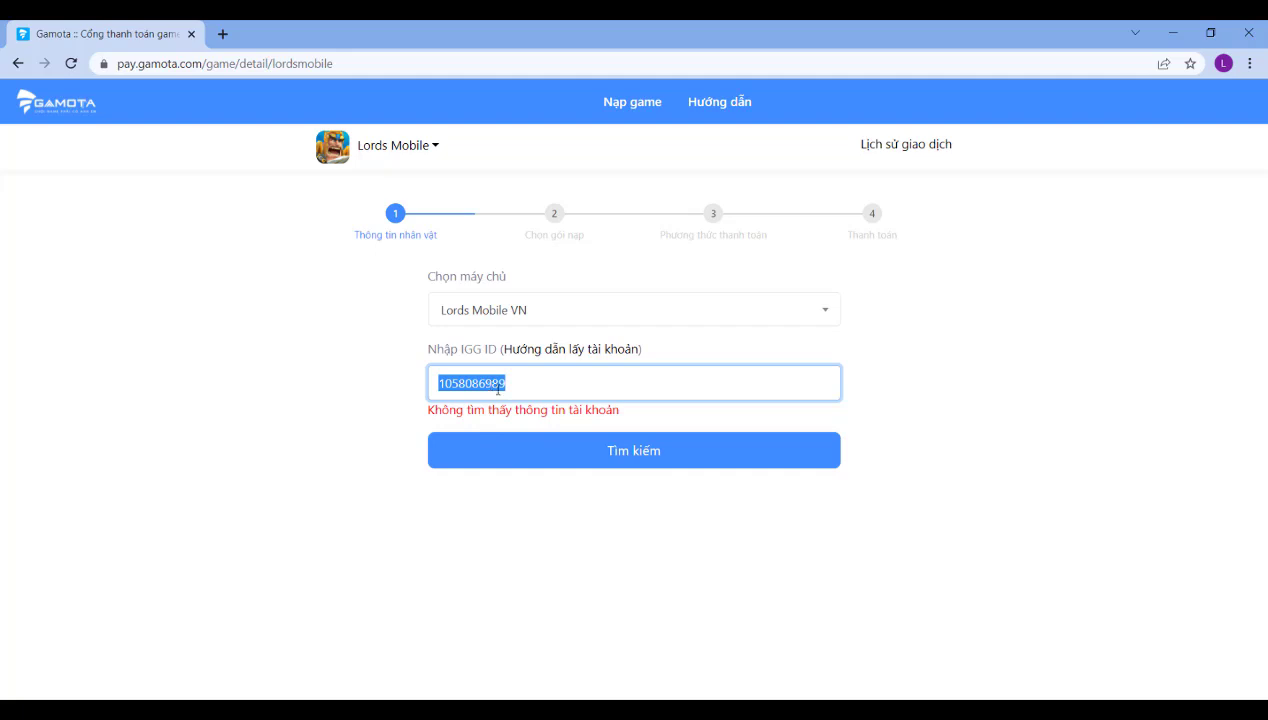
{"action": "left_click", "coordinate": [552, 453]}
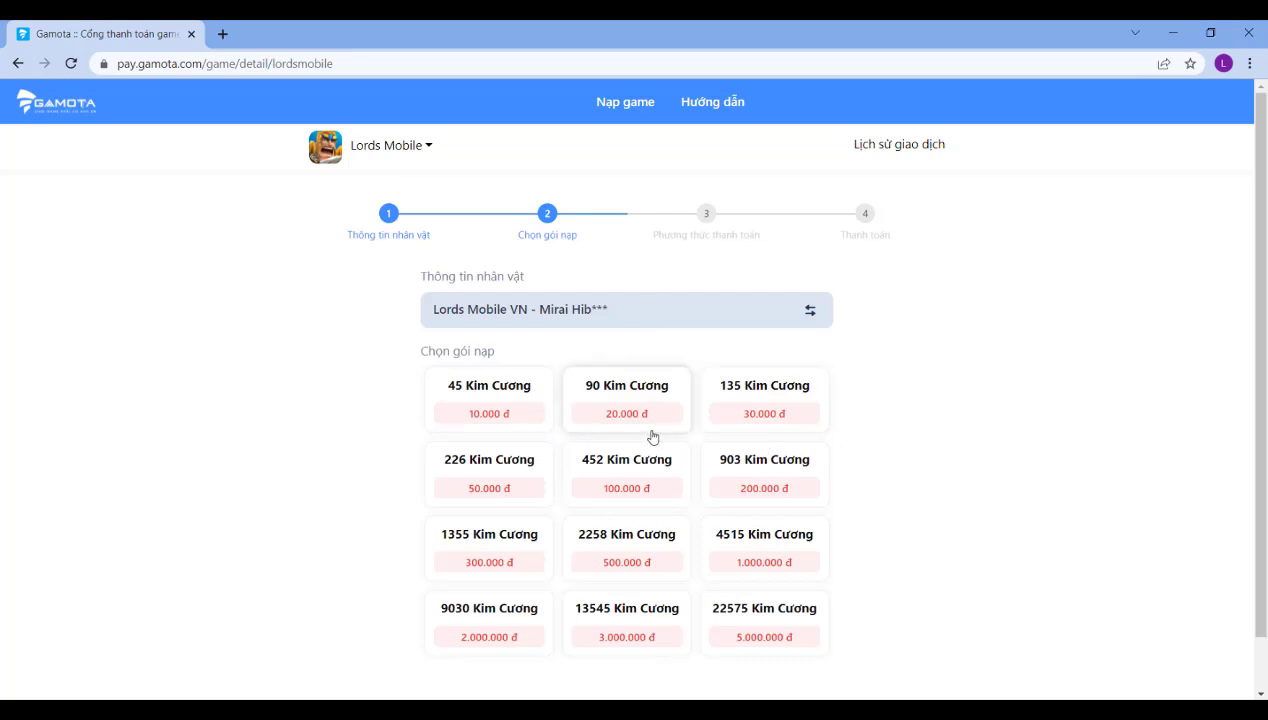
Order the 135 Kim Cương package for 30.000 đ and proceed to the QR payment page with the discounted Appota wallet method.
{"action": "left_click", "coordinate": [787, 422]}
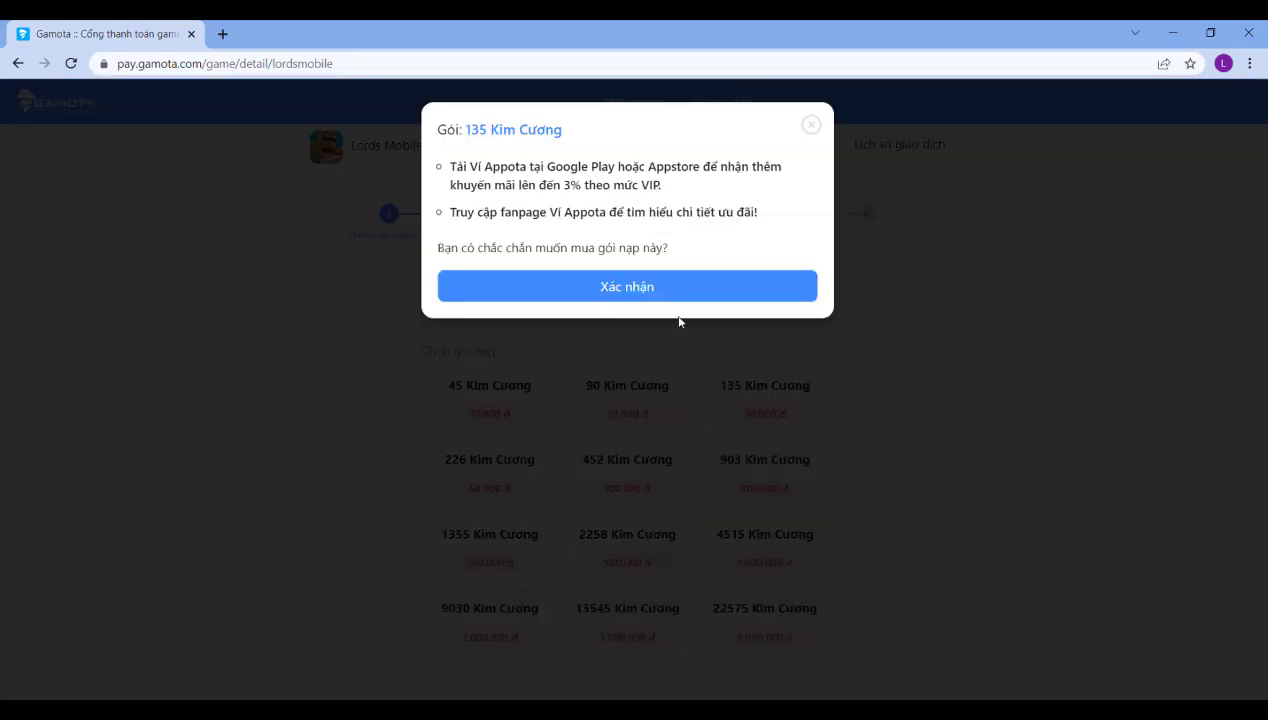
{"action": "left_click", "coordinate": [686, 295]}
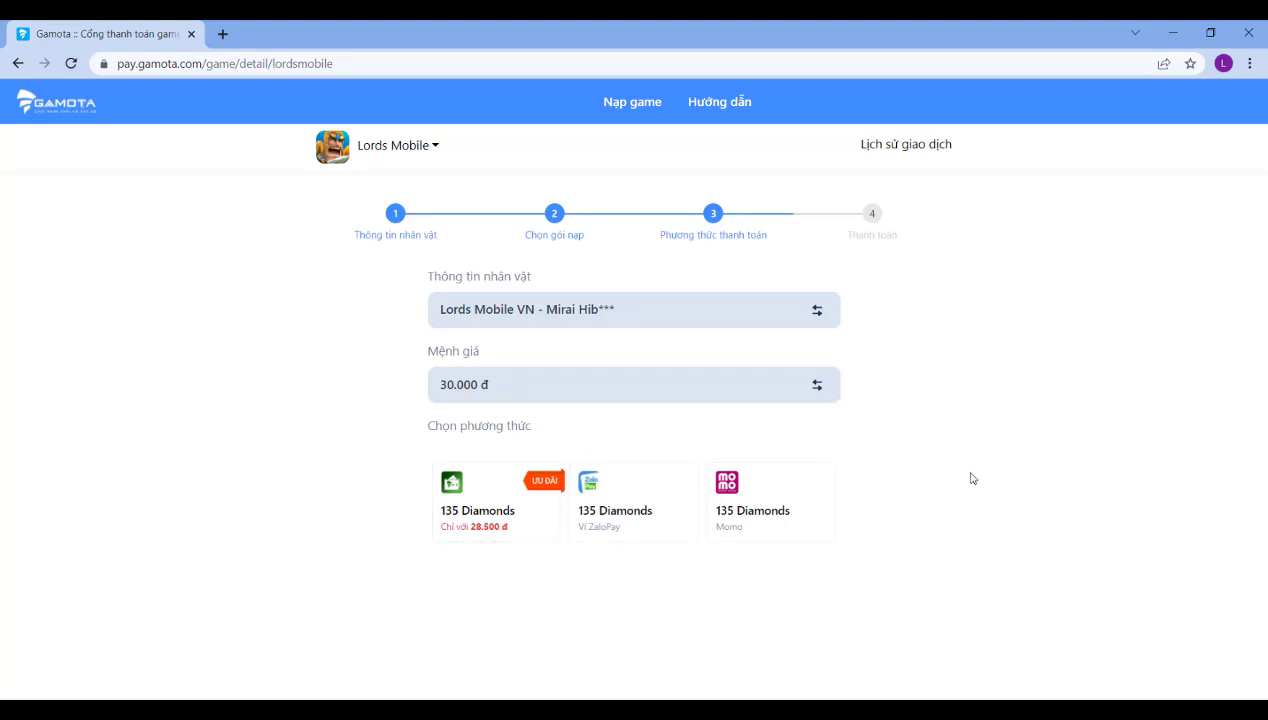
{"action": "left_click", "coordinate": [511, 515]}
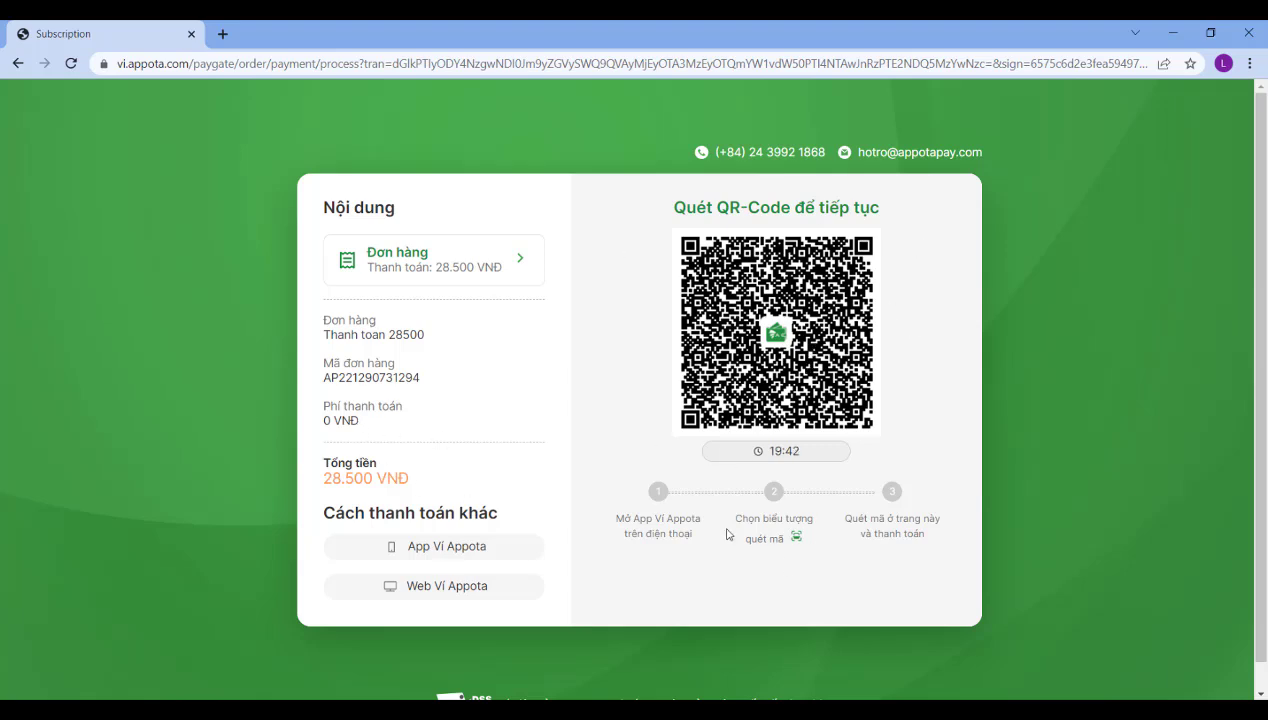
{"action": "scroll", "coordinate": [760, 392], "scroll_direction": "down", "scroll_amount": 1}
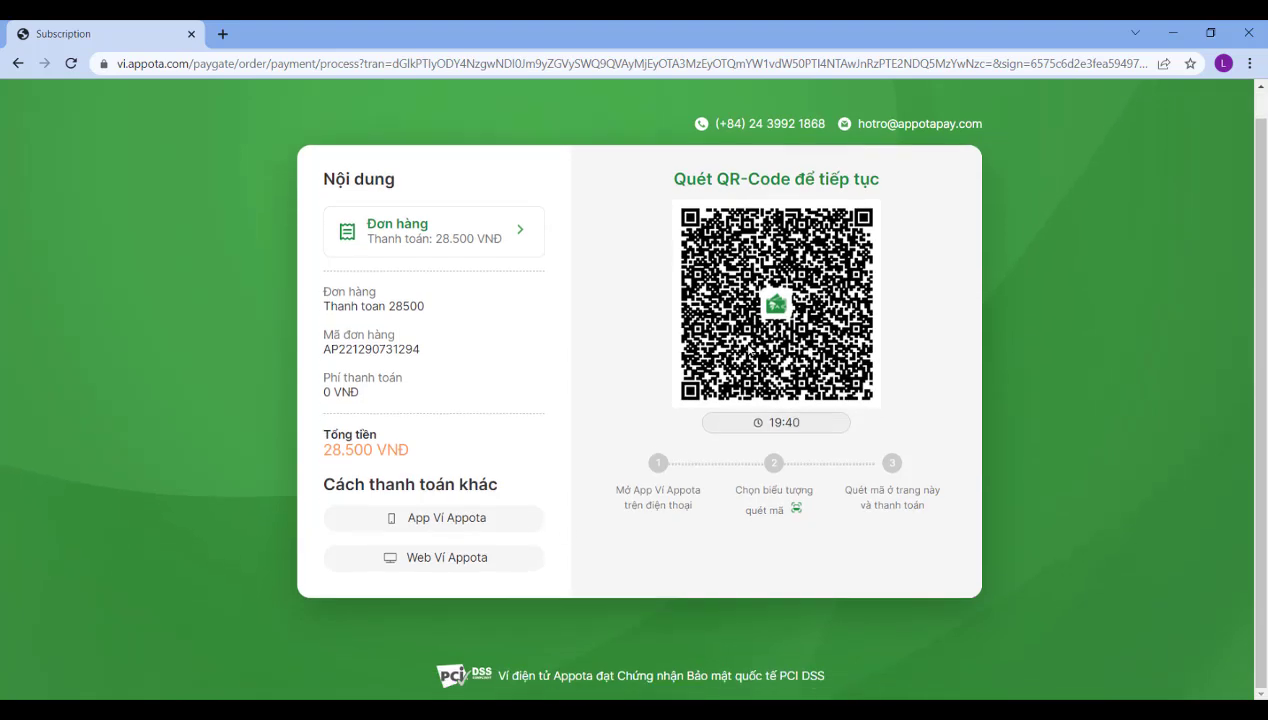
{"action": "scroll", "coordinate": [765, 302], "scroll_direction": "up", "scroll_amount": 1}
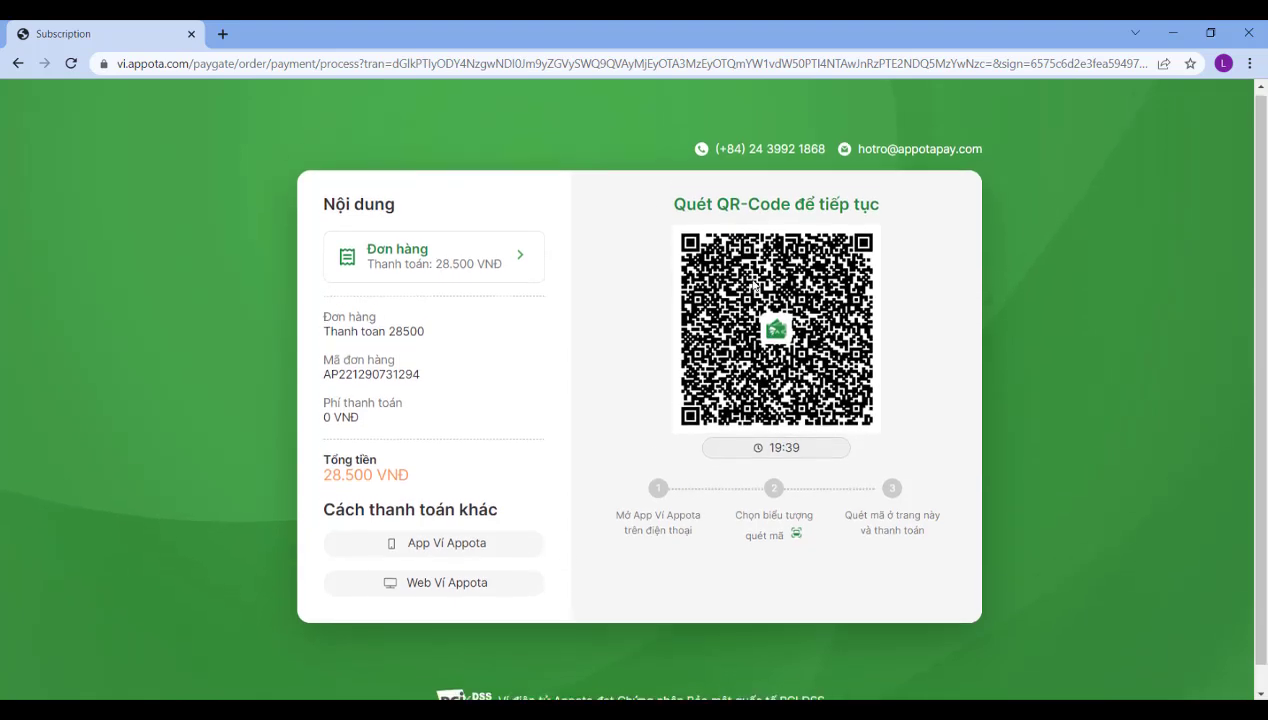
Return to the Lords Mobile top-up, look up the same account and order the 903 Kim Cương package for 200.000 đ with VTC-VCoin.
{"action": "left_click", "coordinate": [15, 61]}
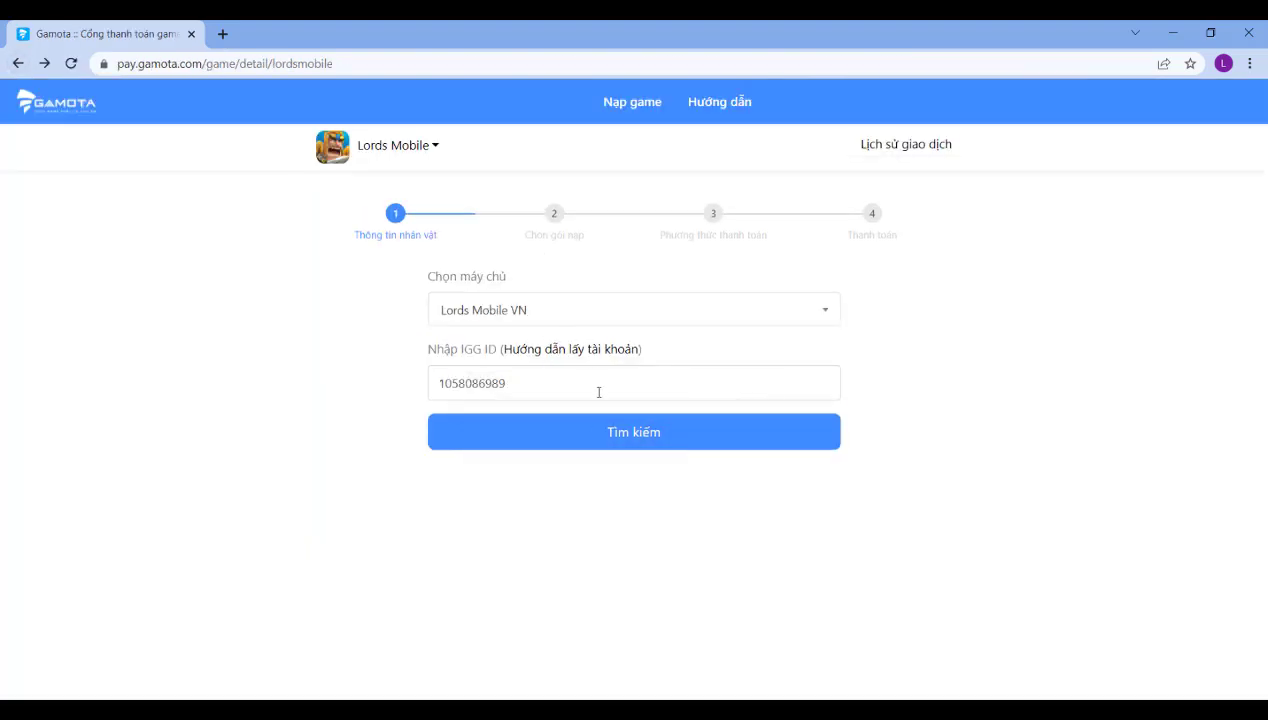
{"action": "left_click", "coordinate": [594, 436]}
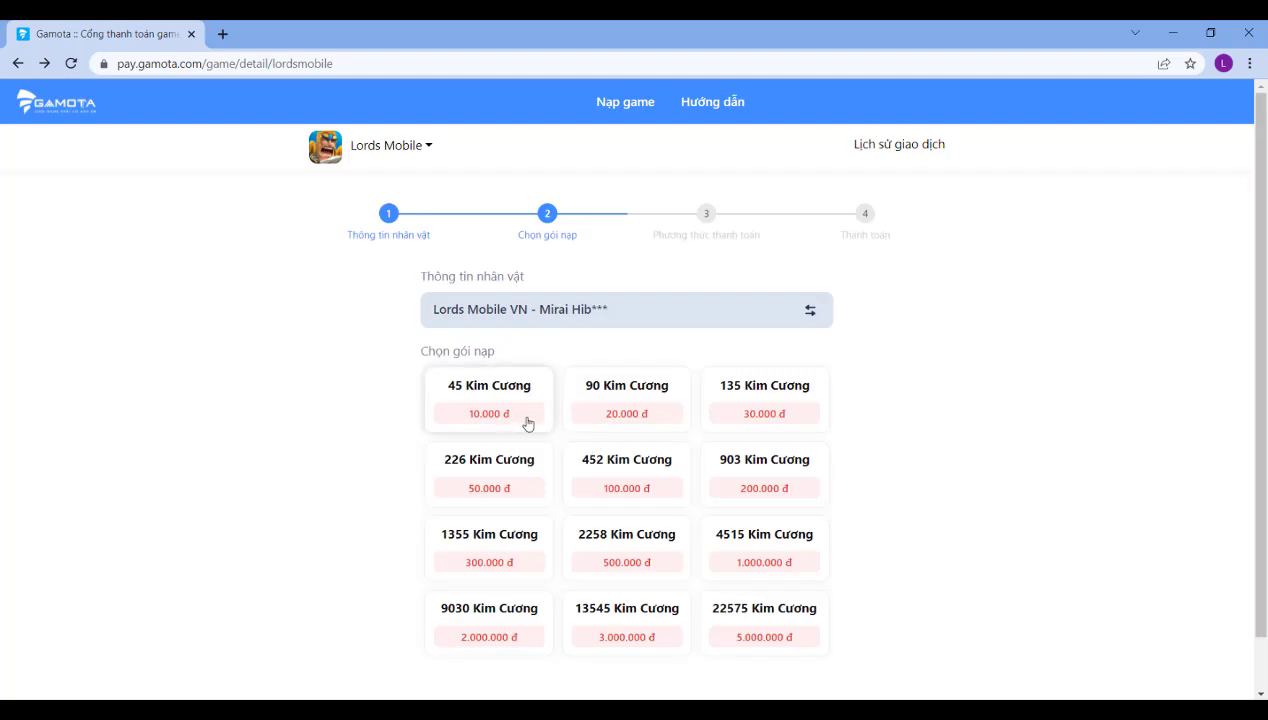
{"action": "left_click", "coordinate": [752, 484]}
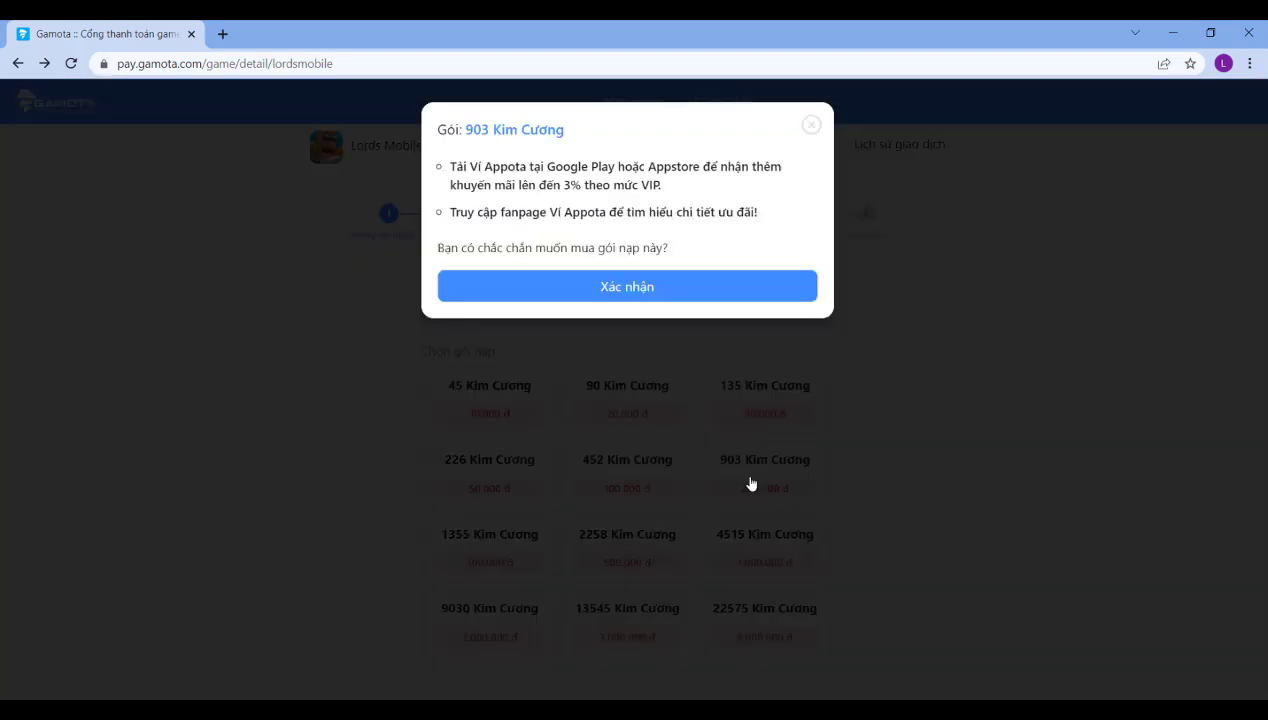
{"action": "left_click", "coordinate": [652, 284]}
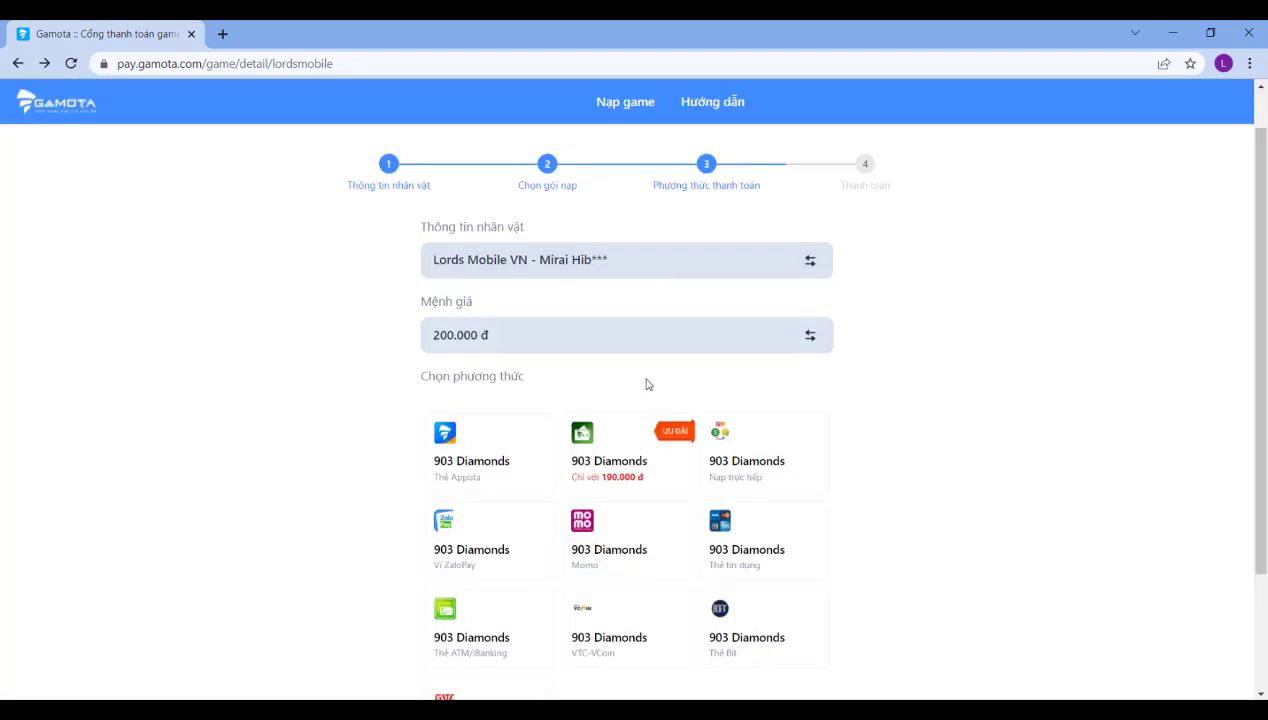
{"action": "scroll", "coordinate": [646, 384], "scroll_direction": "down", "scroll_amount": 1}
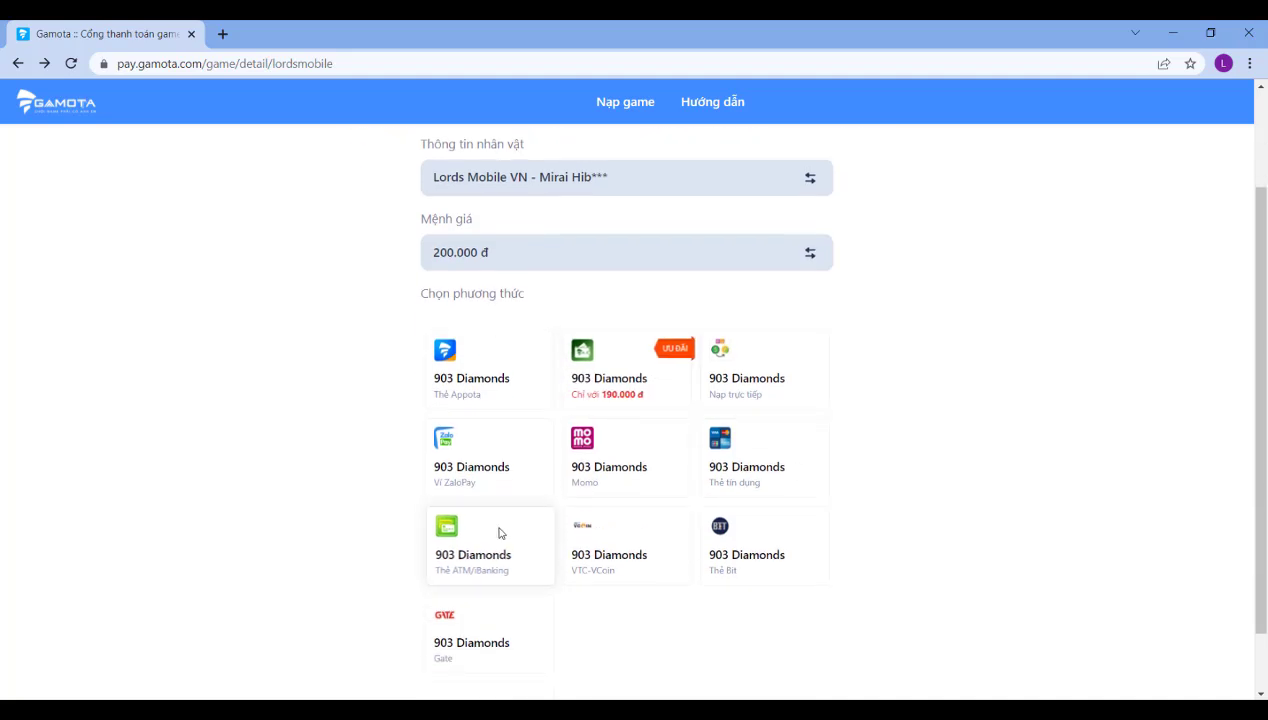
{"action": "left_click", "coordinate": [623, 563]}
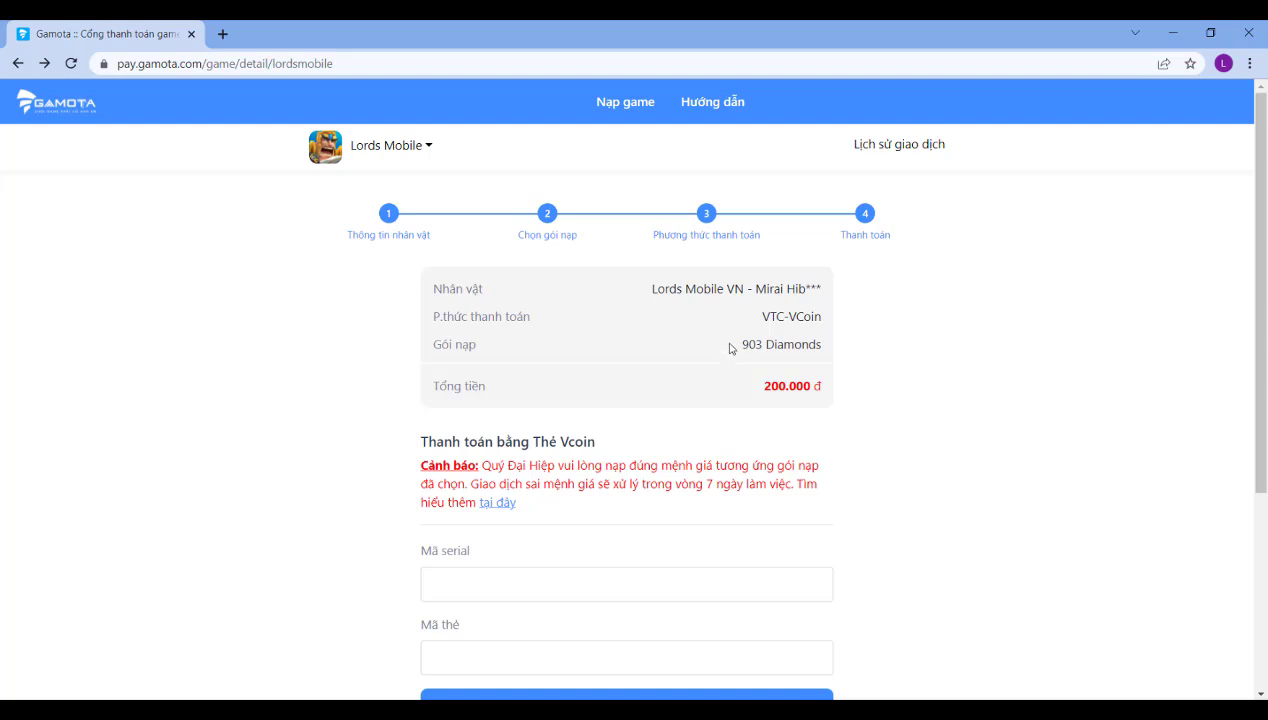
Review the Vcoin card payment form, including the denomination warning and the serial and card code fields.
{"action": "scroll", "coordinate": [725, 434], "scroll_direction": "down", "scroll_amount": 1}
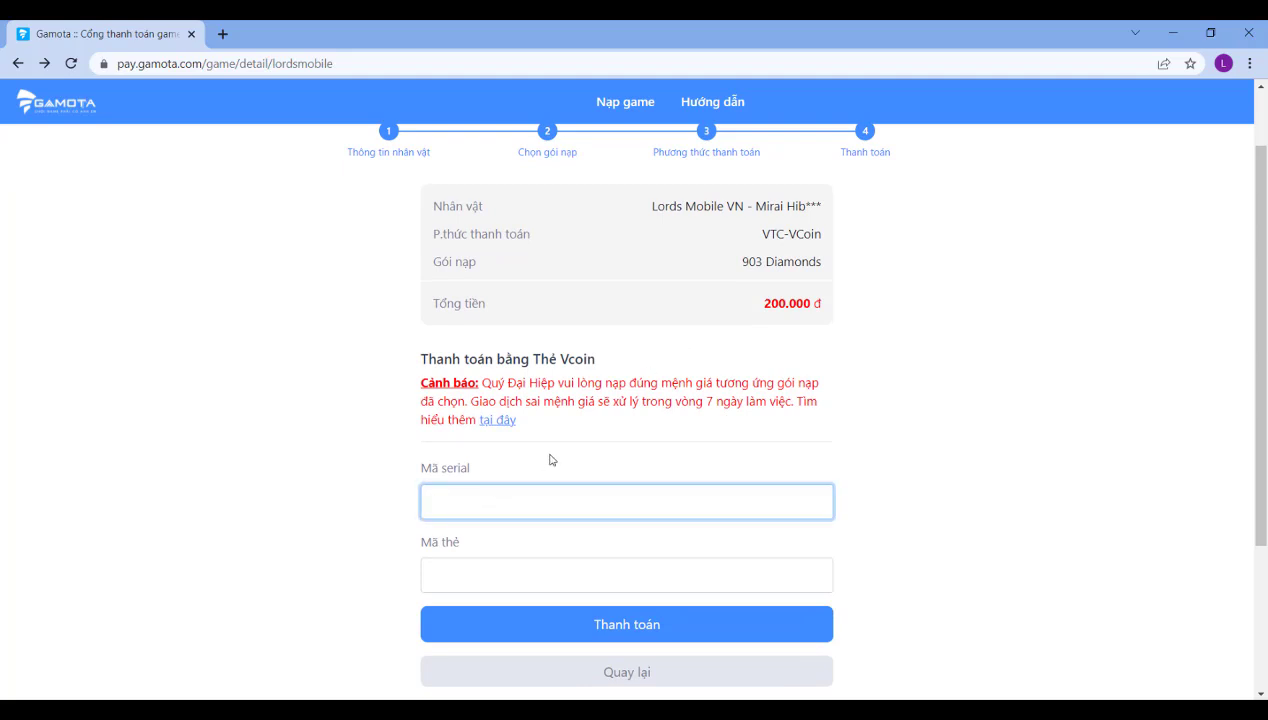
{"action": "scroll", "coordinate": [530, 480], "scroll_direction": "down", "scroll_amount": 2}
{"action": "left_click", "coordinate": [546, 396]}
{"action": "scroll", "coordinate": [614, 391], "scroll_direction": "down", "scroll_amount": 1}
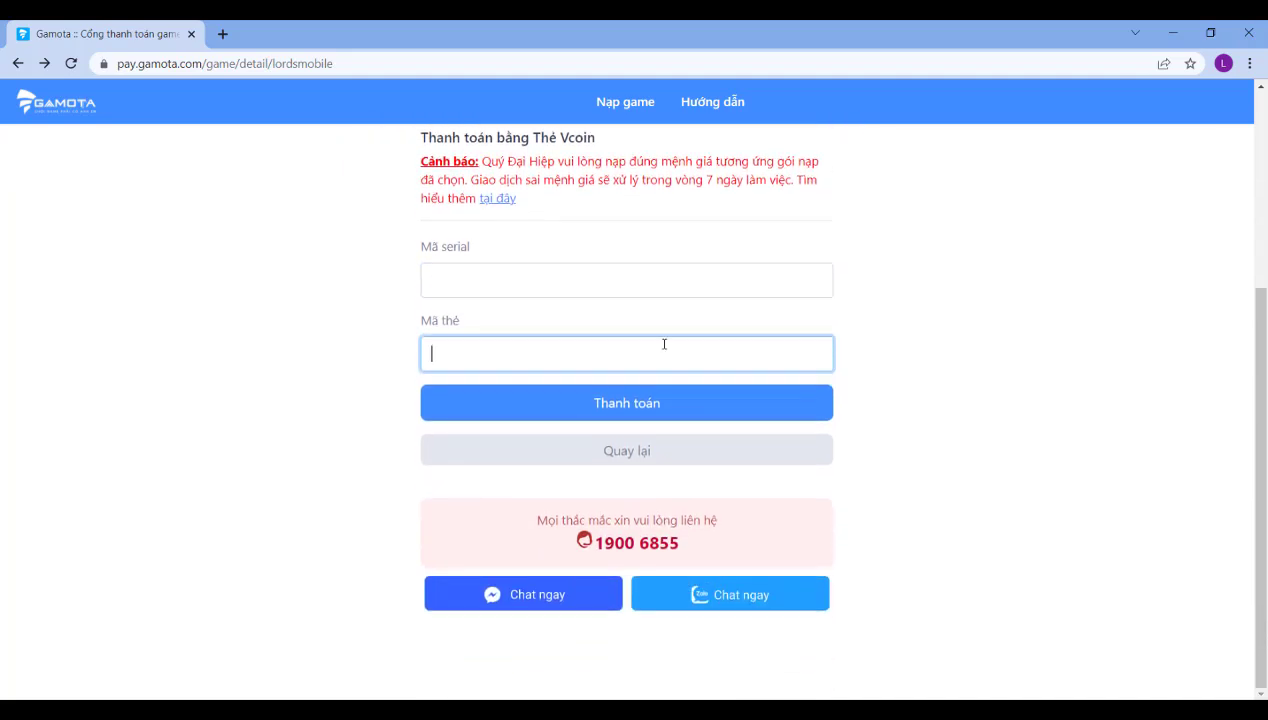
{"action": "scroll", "coordinate": [670, 369], "scroll_direction": "up", "scroll_amount": 4}
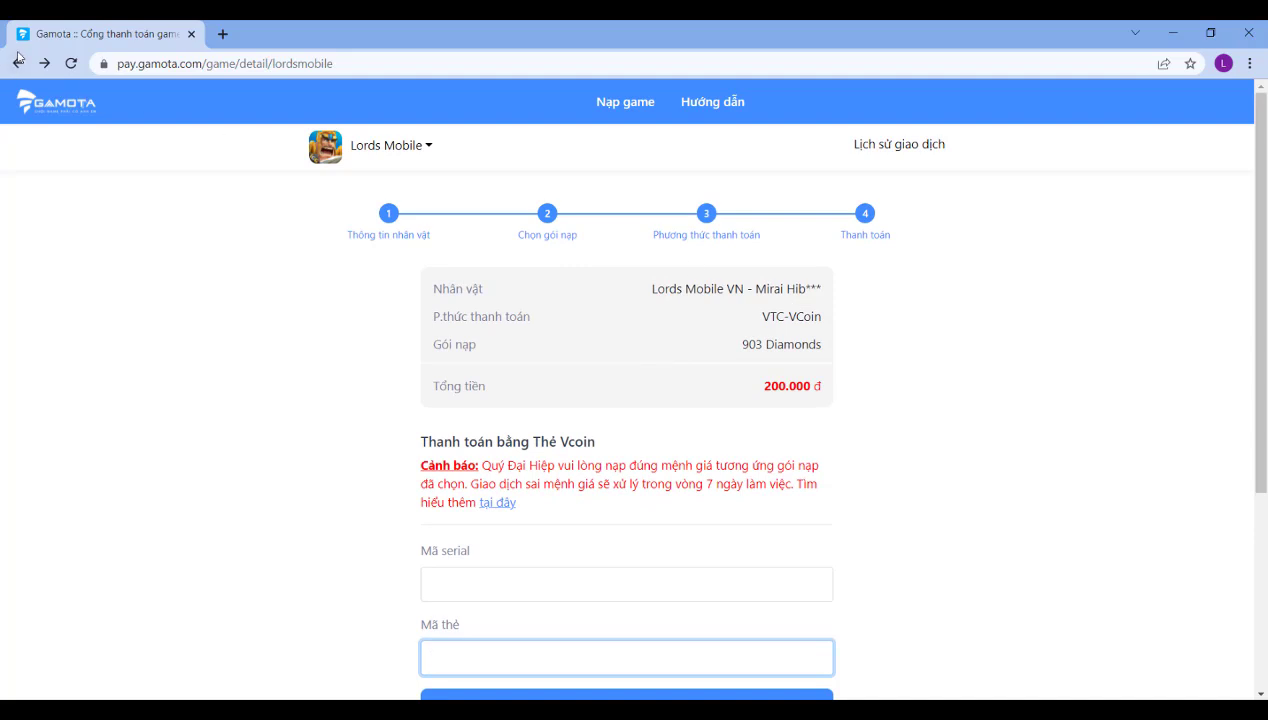
Restart the Lords Mobile top-up from the game list and search for the account by its saved IGG ID.
{"action": "left_click", "coordinate": [18, 62]}
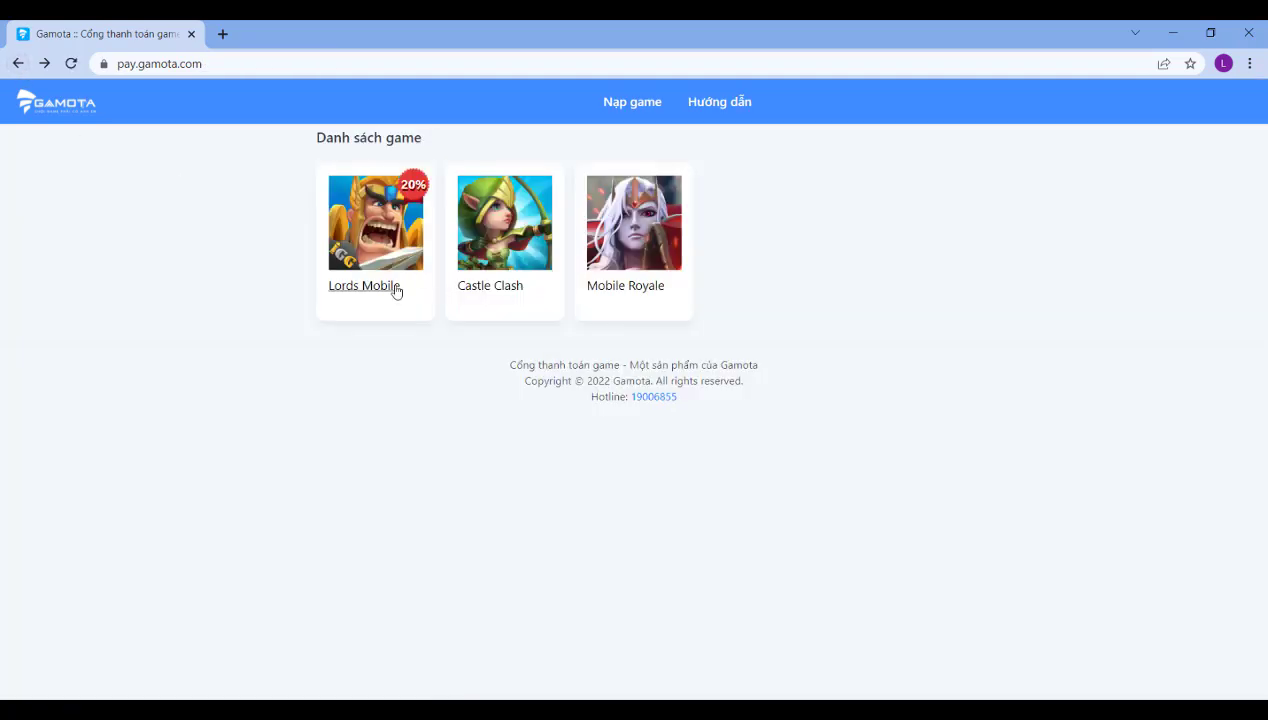
{"action": "double_click", "coordinate": [376, 299]}
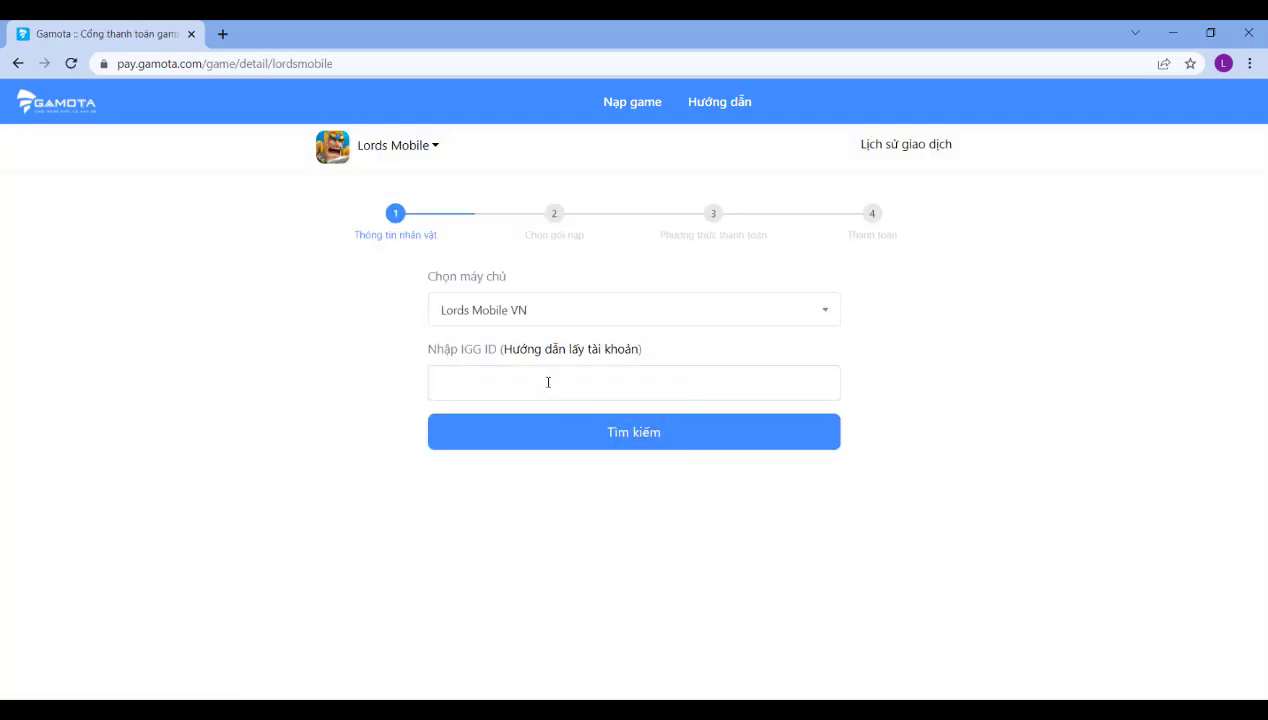
{"action": "left_click", "coordinate": [543, 382]}
{"action": "left_click", "coordinate": [560, 420]}
{"action": "left_click", "coordinate": [597, 436]}
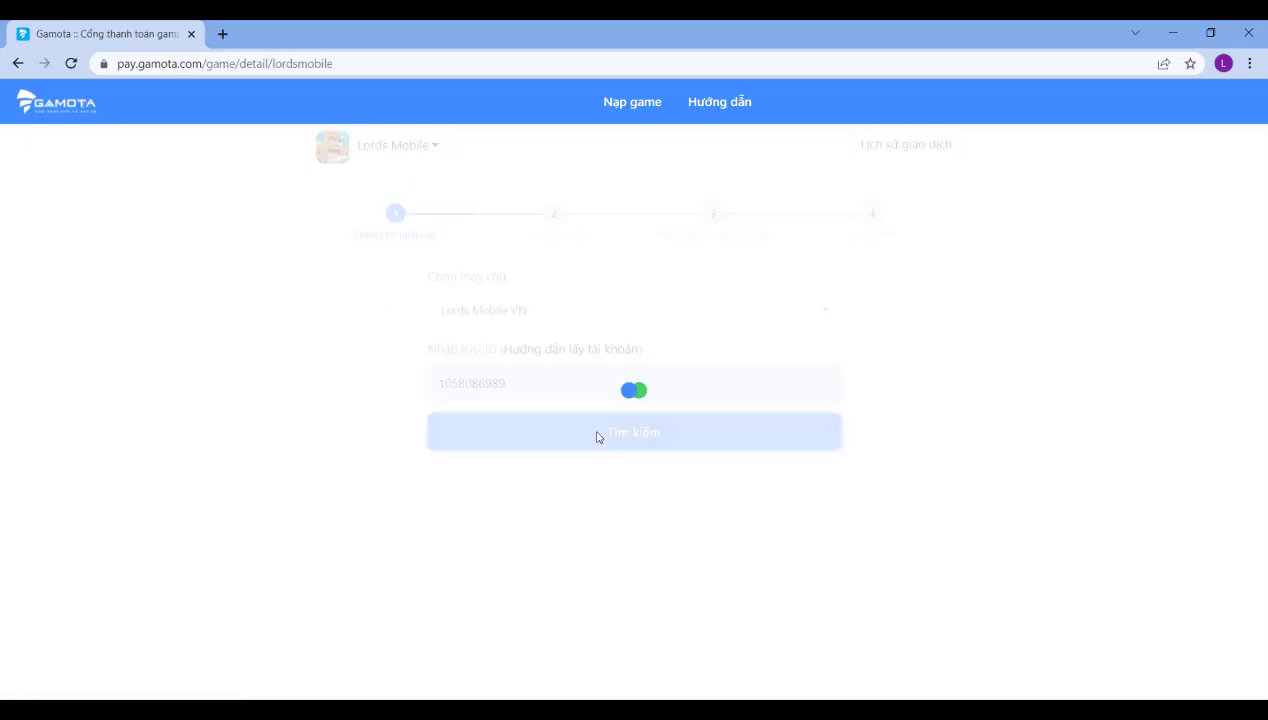
Order the 9030 Kim Cương package for 2.000.000 đ and proceed to the QR payment page with Momo.
{"action": "scroll", "coordinate": [618, 400], "scroll_direction": "down", "scroll_amount": 1}
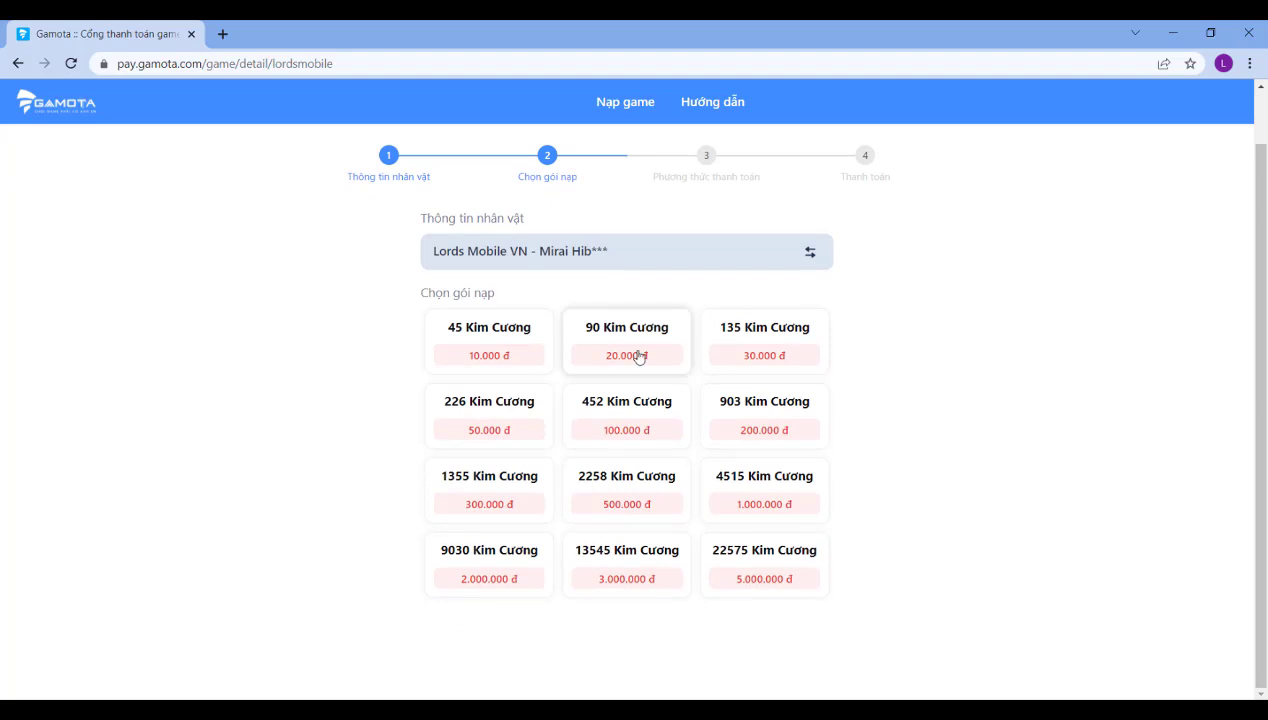
{"action": "left_click", "coordinate": [485, 578]}
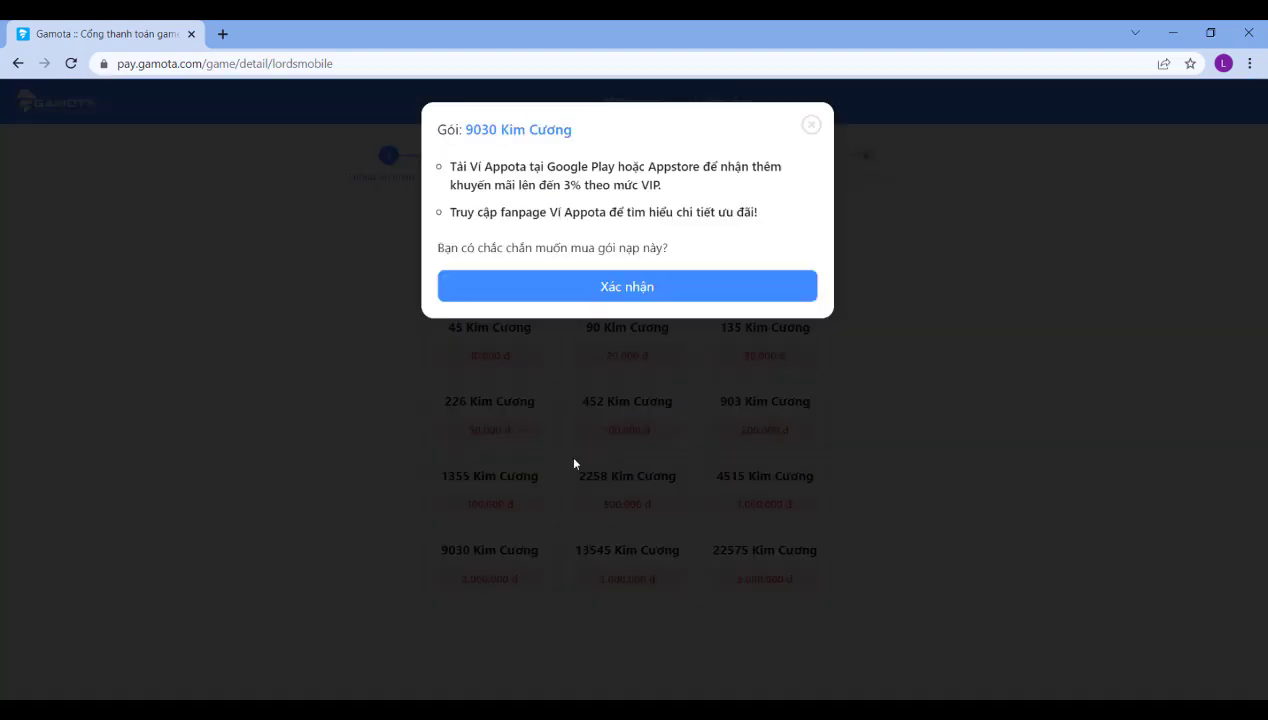
{"action": "left_click", "coordinate": [690, 287]}
{"action": "scroll", "coordinate": [628, 447], "scroll_direction": "down", "scroll_amount": 2}
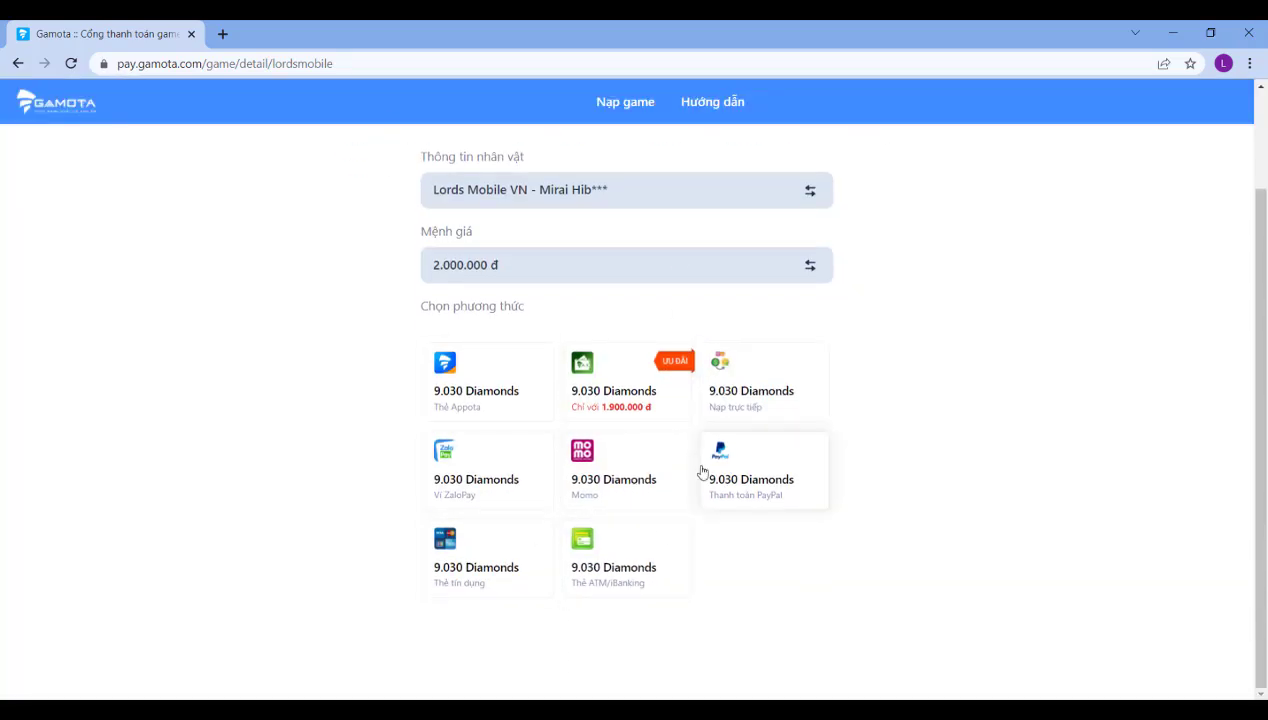
{"action": "left_click", "coordinate": [628, 485]}
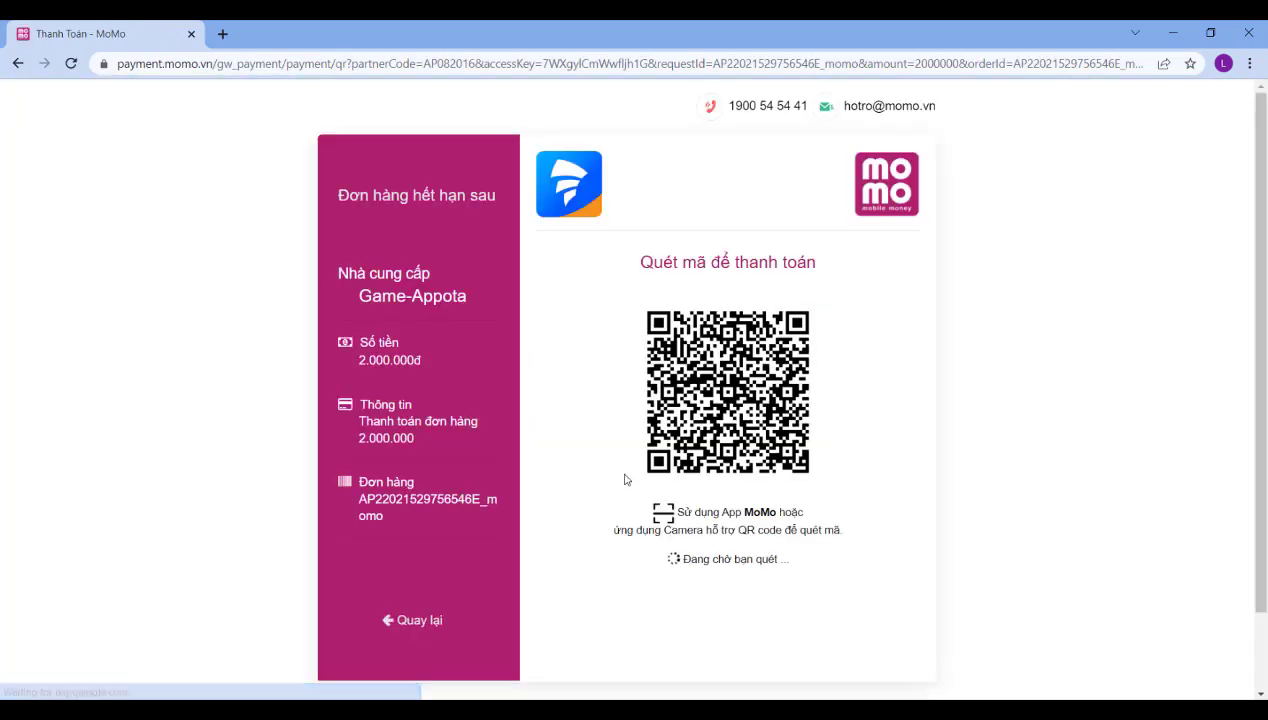
Review the MoMo order's expiry time, supplier, amount and order details, and leave the payment page.
{"action": "scroll", "coordinate": [613, 493], "scroll_direction": "down", "scroll_amount": 2}
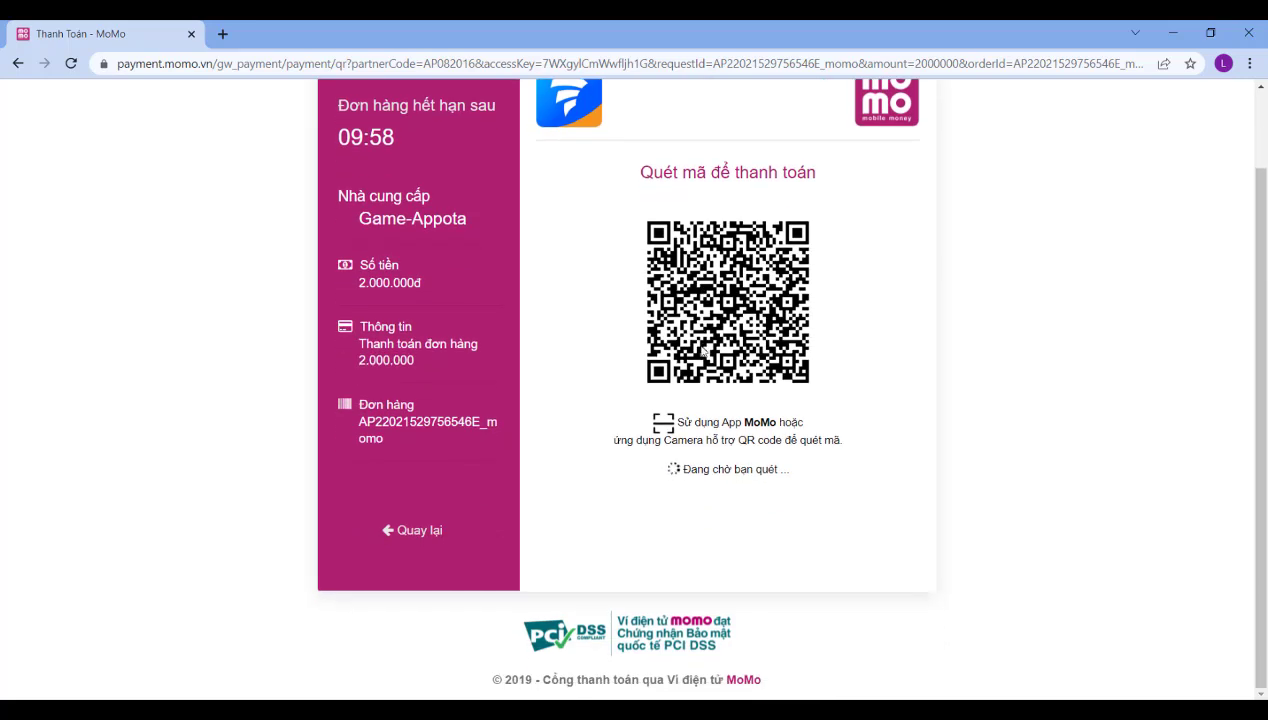
{"action": "scroll", "coordinate": [628, 269], "scroll_direction": "up", "scroll_amount": 2}
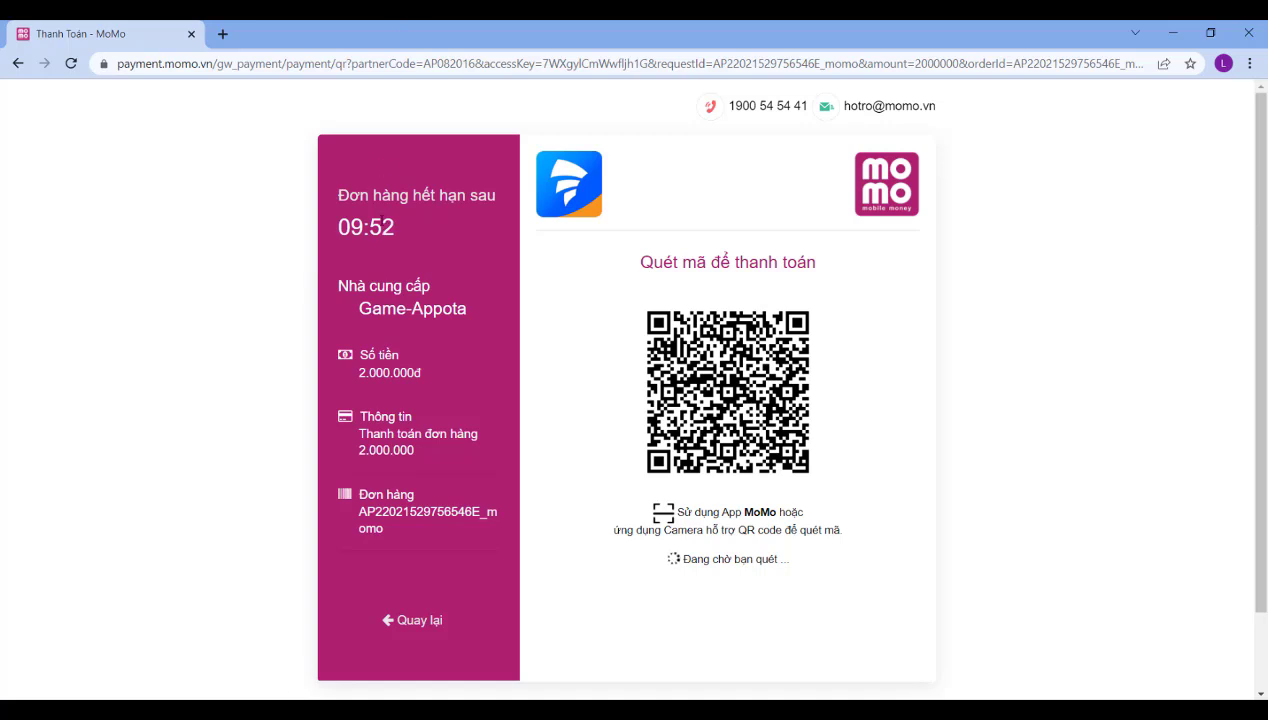
{"action": "left_click_drag", "start_coordinate": [354, 225], "coordinate": [447, 309]}
{"action": "left_click_drag", "start_coordinate": [359, 309], "coordinate": [475, 313]}
{"action": "left_click_drag", "start_coordinate": [361, 370], "coordinate": [409, 537]}
{"action": "left_click", "coordinate": [448, 648]}
{"action": "left_click", "coordinate": [417, 621]}
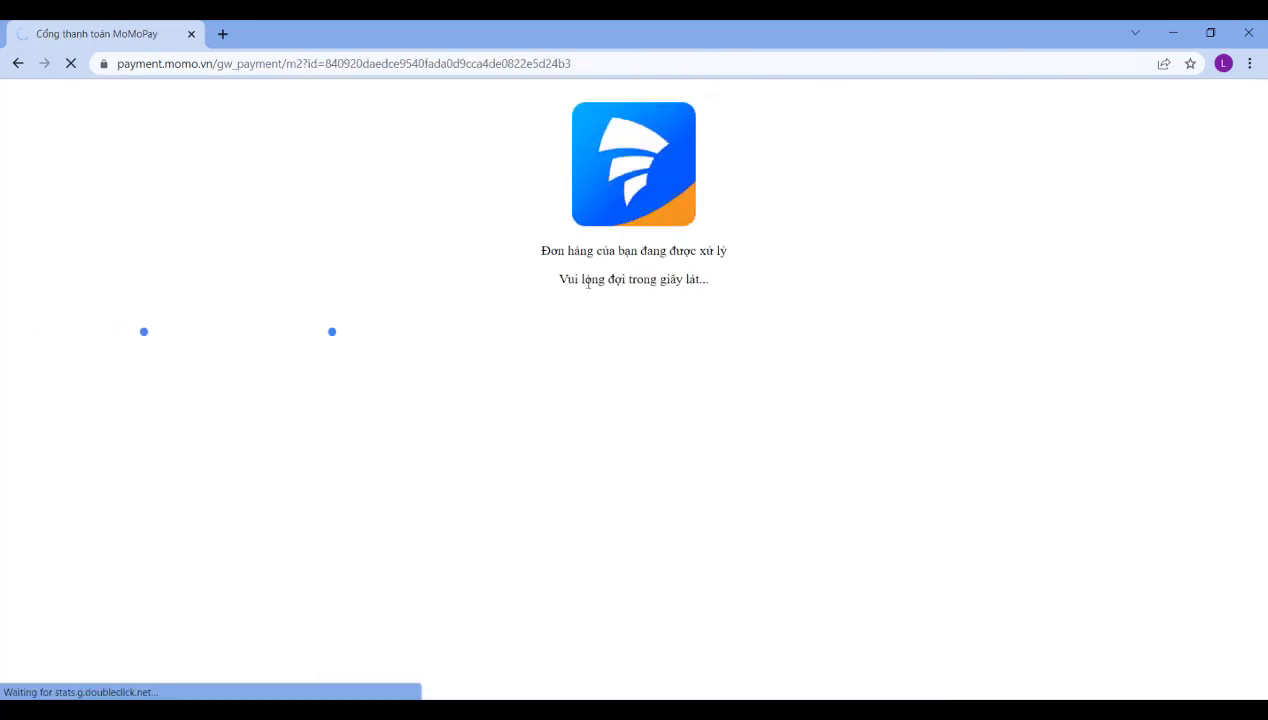
{"action": "left_click", "coordinate": [19, 64]}
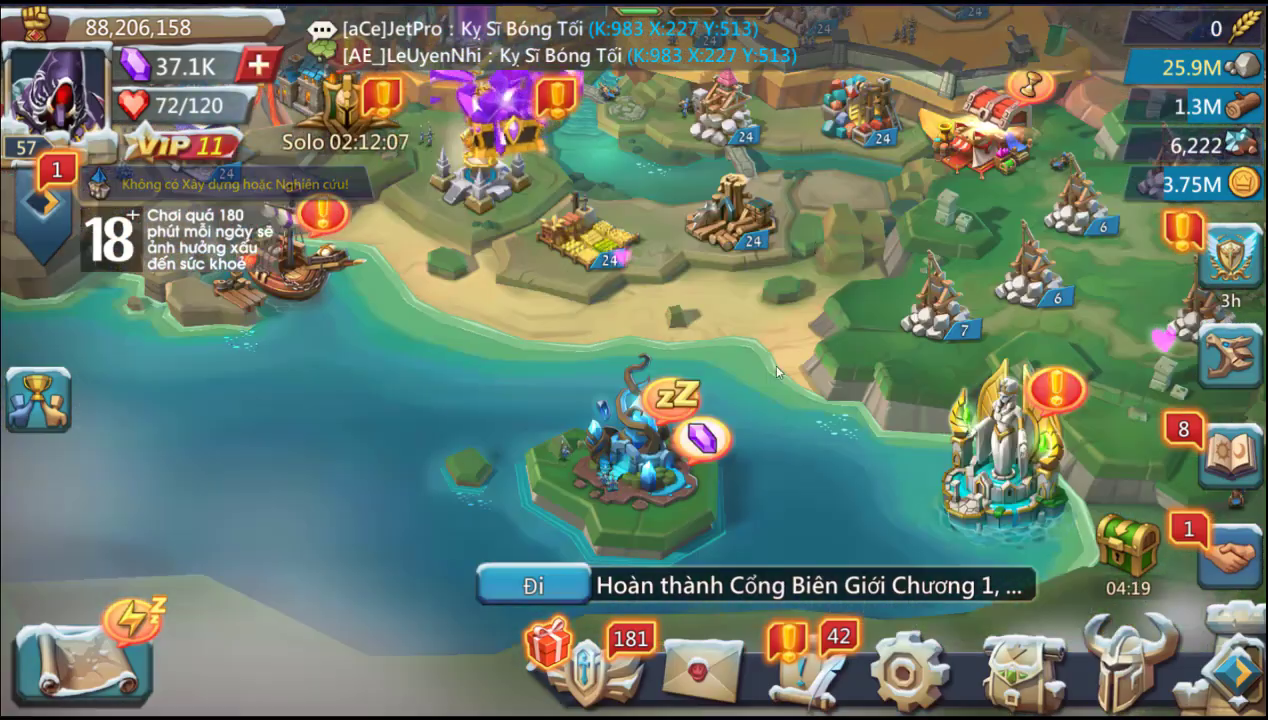
Switch to the Lords Mobile game and check the system mailbox.
{"action": "left_click_drag", "start_coordinate": [769, 362], "coordinate": [670, 690]}
{"action": "left_click_drag", "start_coordinate": [225, 560], "coordinate": [393, 141]}
{"action": "left_click", "coordinate": [702, 668]}
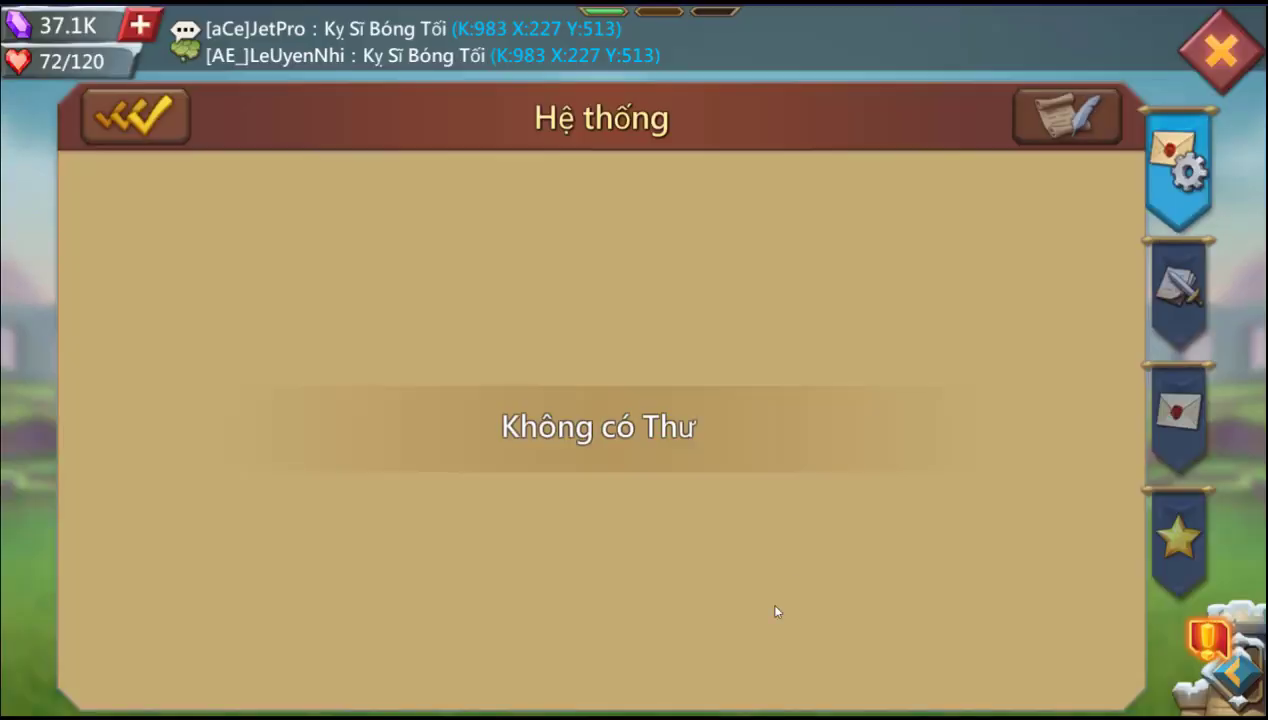
{"action": "left_click", "coordinate": [1222, 50]}
View the exchange offers of the Thuyền Hàng cargo ship and return to the castle grounds.
{"action": "left_click_drag", "start_coordinate": [672, 386], "coordinate": [1200, 490]}
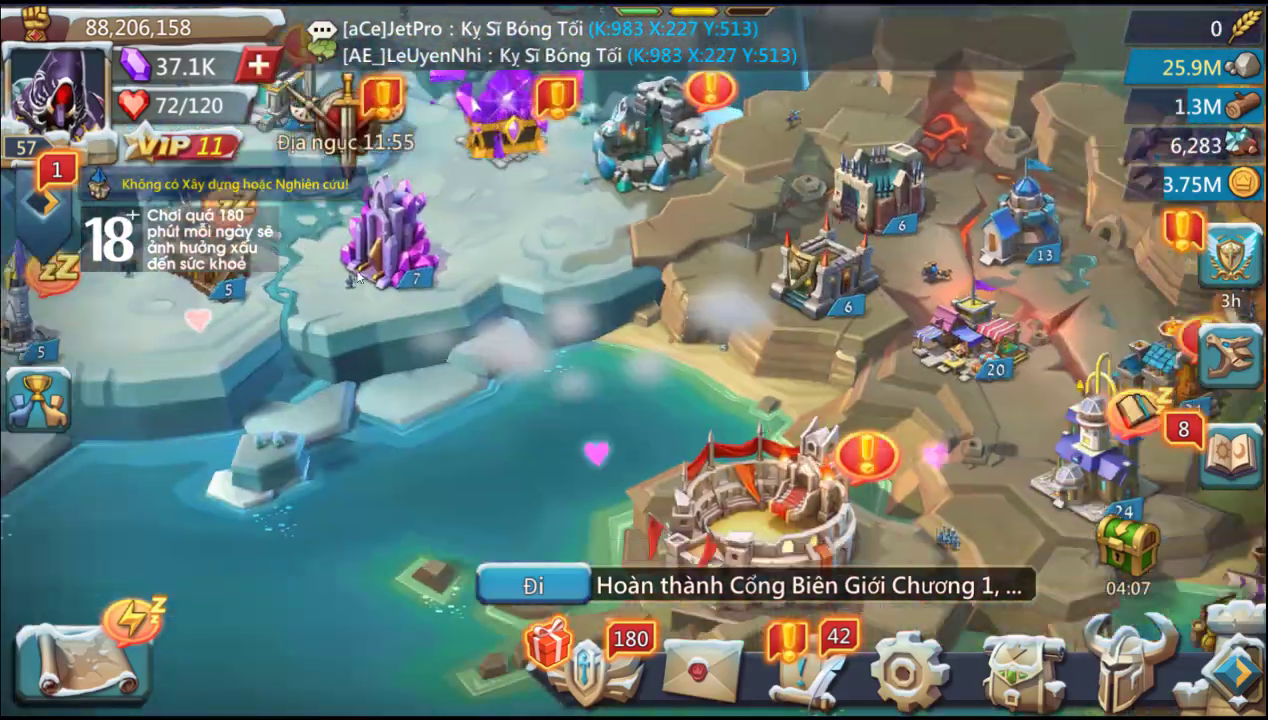
{"action": "left_click_drag", "start_coordinate": [908, 491], "coordinate": [530, 218]}
{"action": "left_click", "coordinate": [712, 258]}
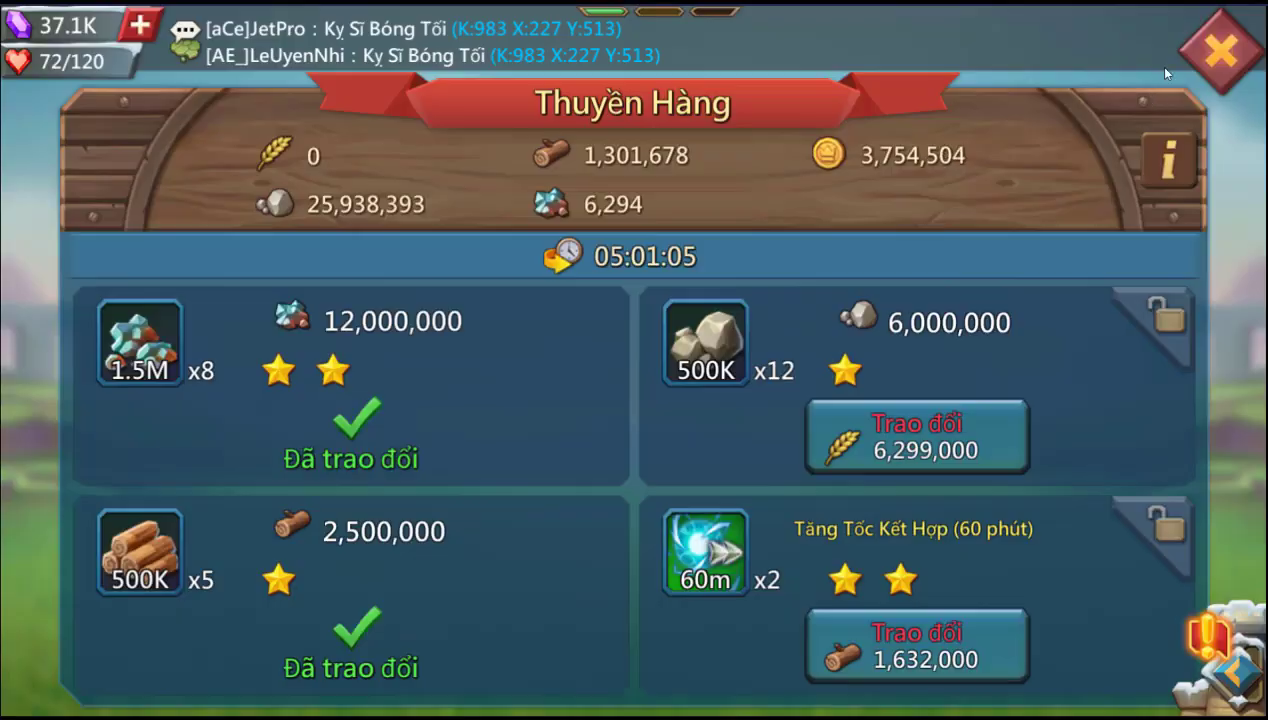
{"action": "left_click", "coordinate": [1222, 55]}
{"action": "left_click_drag", "start_coordinate": [1150, 290], "coordinate": [840, 482]}
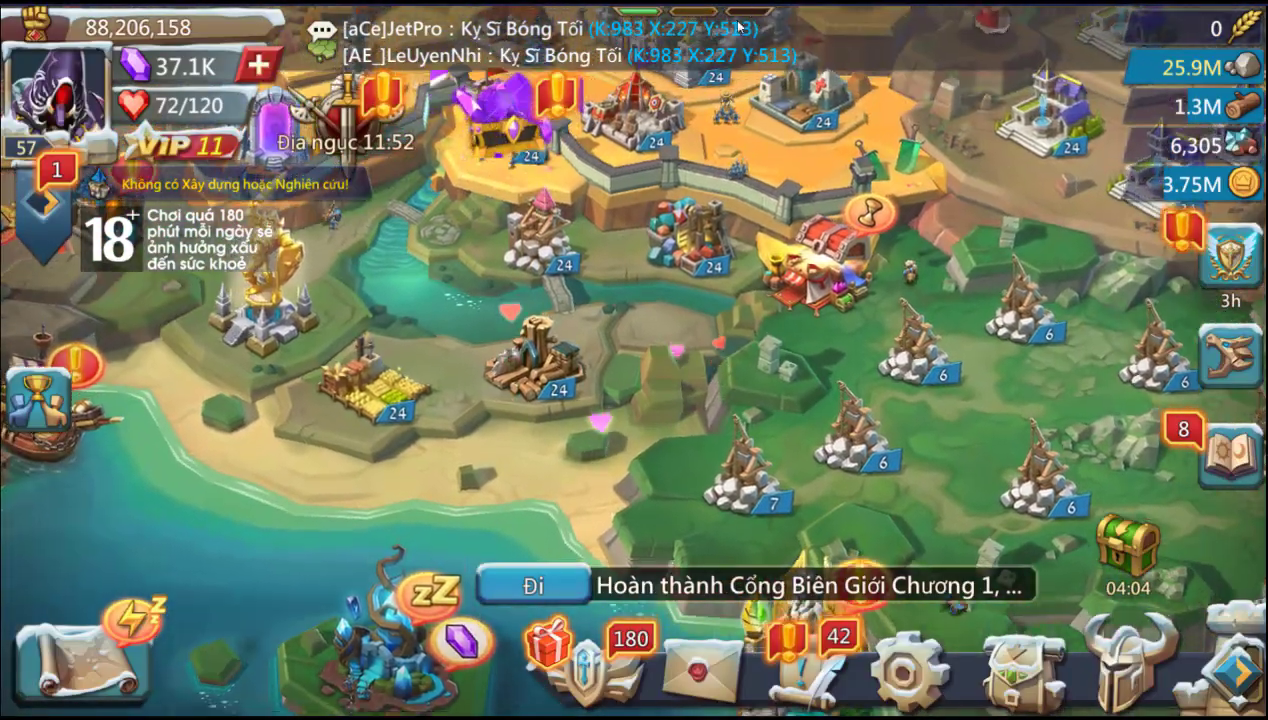
Go to the monster location K:983 X:227 Y:513 shared in the kingdom chat.
{"action": "left_click", "coordinate": [640, 40]}
{"action": "left_click_drag", "start_coordinate": [688, 318], "coordinate": [742, 30]}
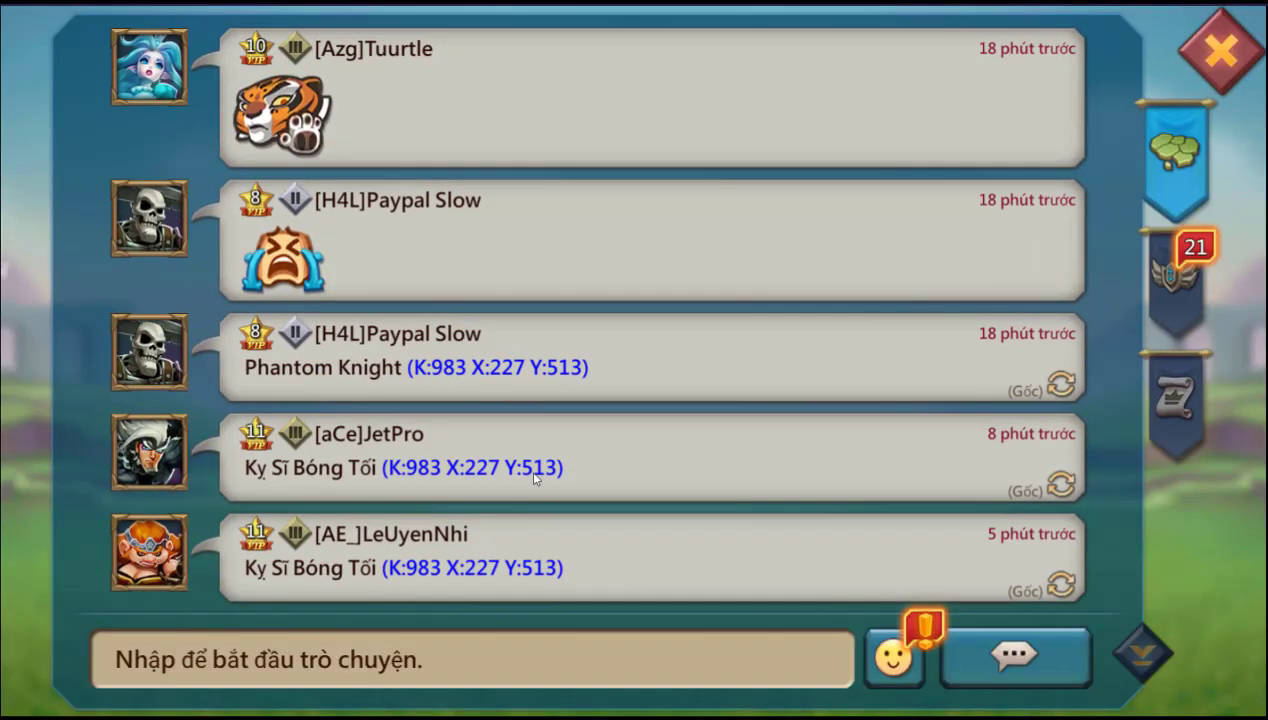
{"action": "left_click", "coordinate": [473, 532]}
{"action": "left_click", "coordinate": [770, 258]}
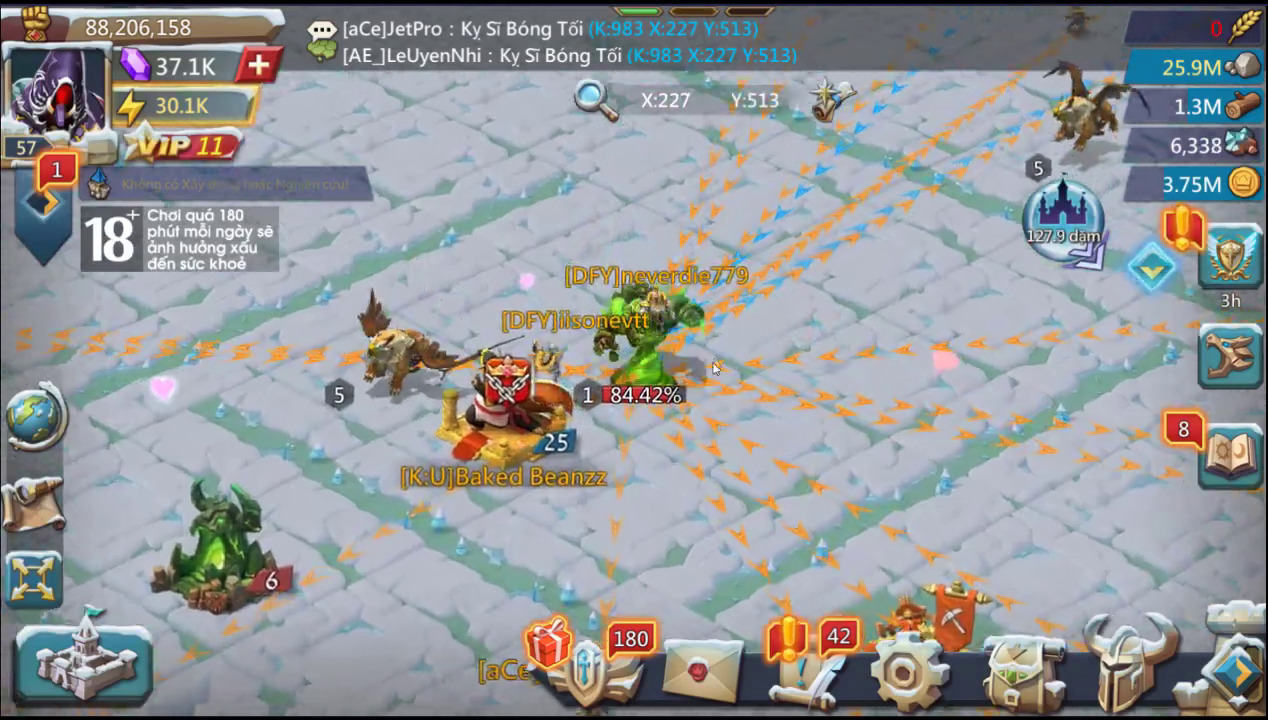
Inspect the level 1 Kỵ Sĩ Bóng Tối monster and its rewards, and close its details.
{"action": "left_click", "coordinate": [635, 345]}
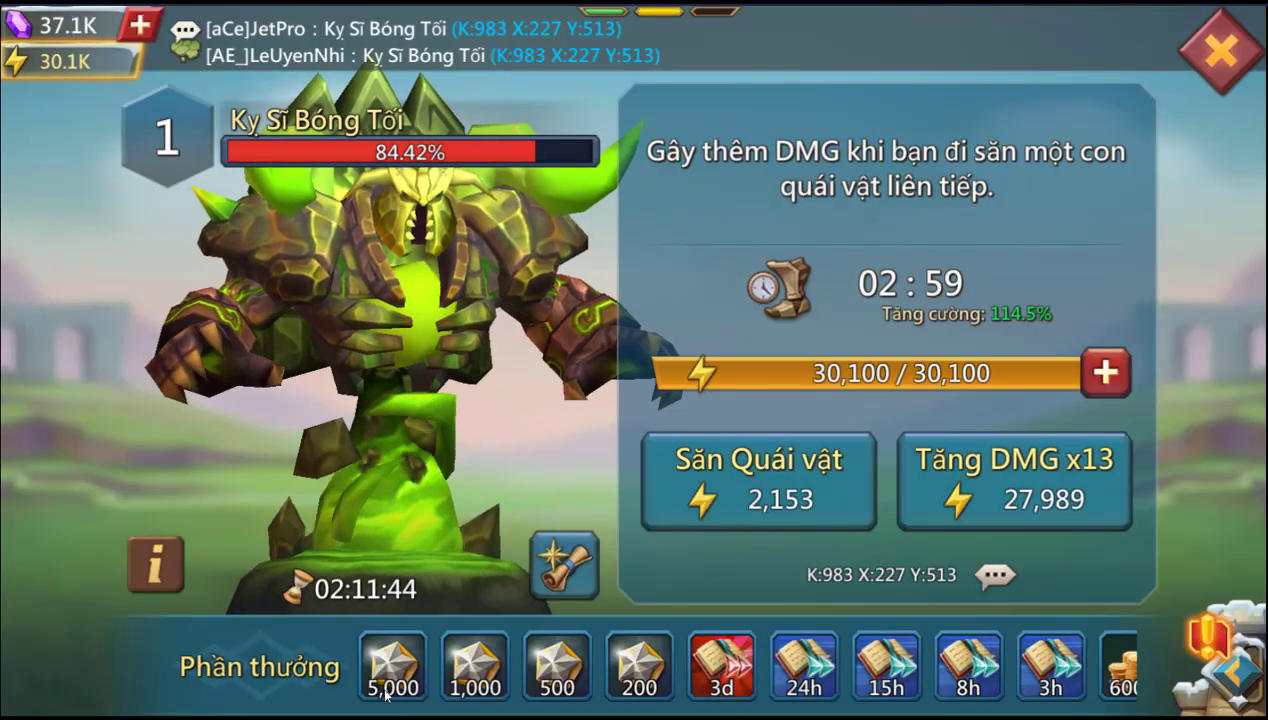
{"action": "left_click", "coordinate": [393, 665]}
{"action": "left_click", "coordinate": [973, 549]}
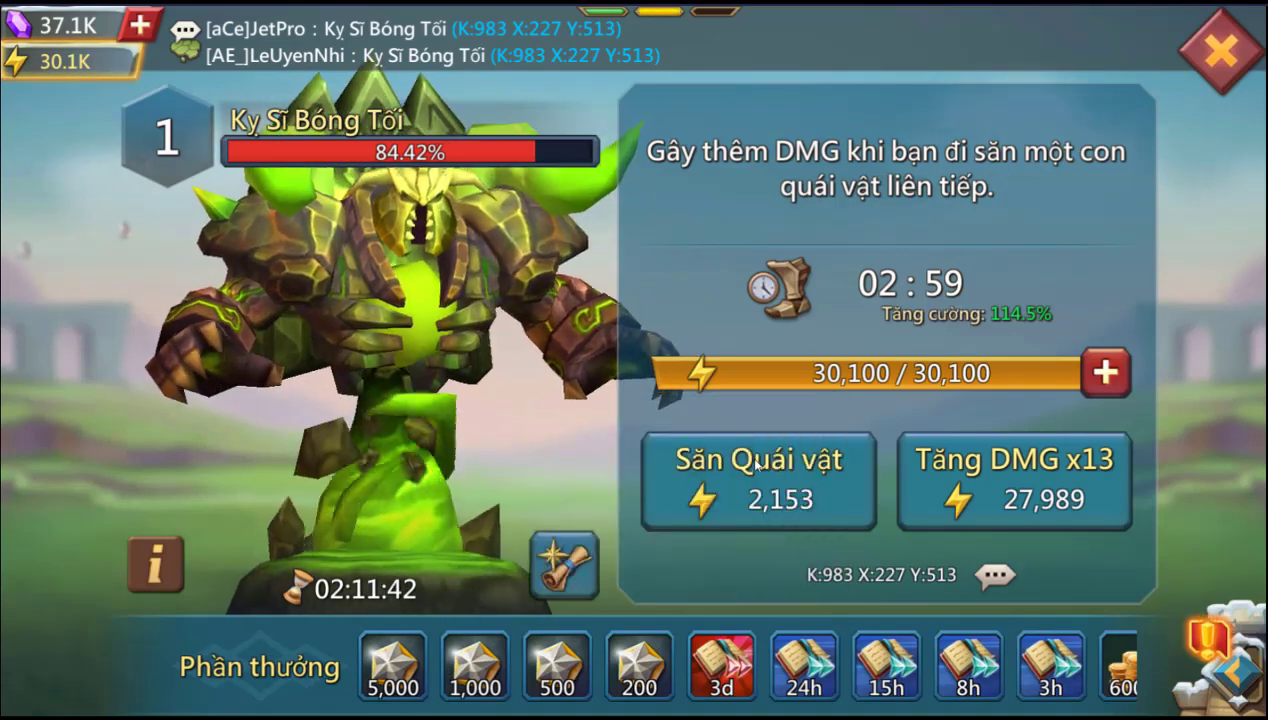
{"action": "left_click", "coordinate": [1215, 55]}
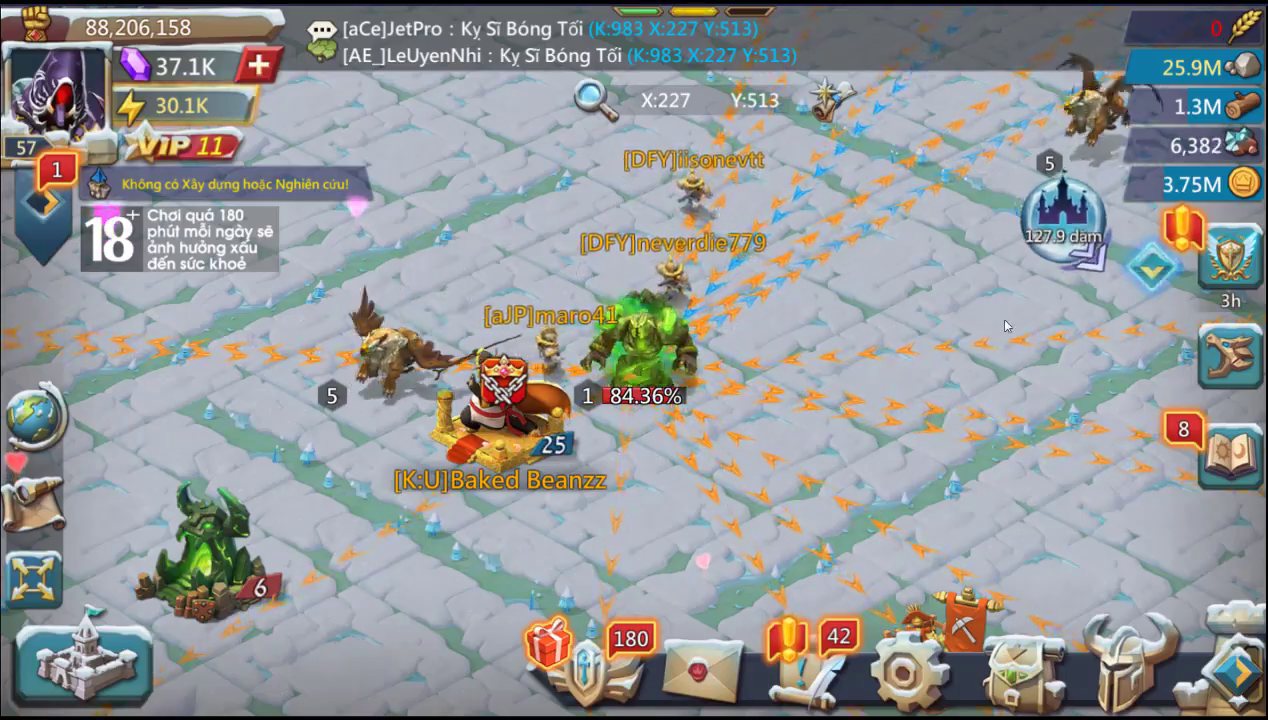
Return to the own castle on the kingdom map and inspect the nearby level 2 Đá Tảng monster.
{"action": "left_click", "coordinate": [1062, 220]}
{"action": "left_click_drag", "start_coordinate": [480, 500], "coordinate": [800, 280]}
{"action": "left_click", "coordinate": [385, 405]}
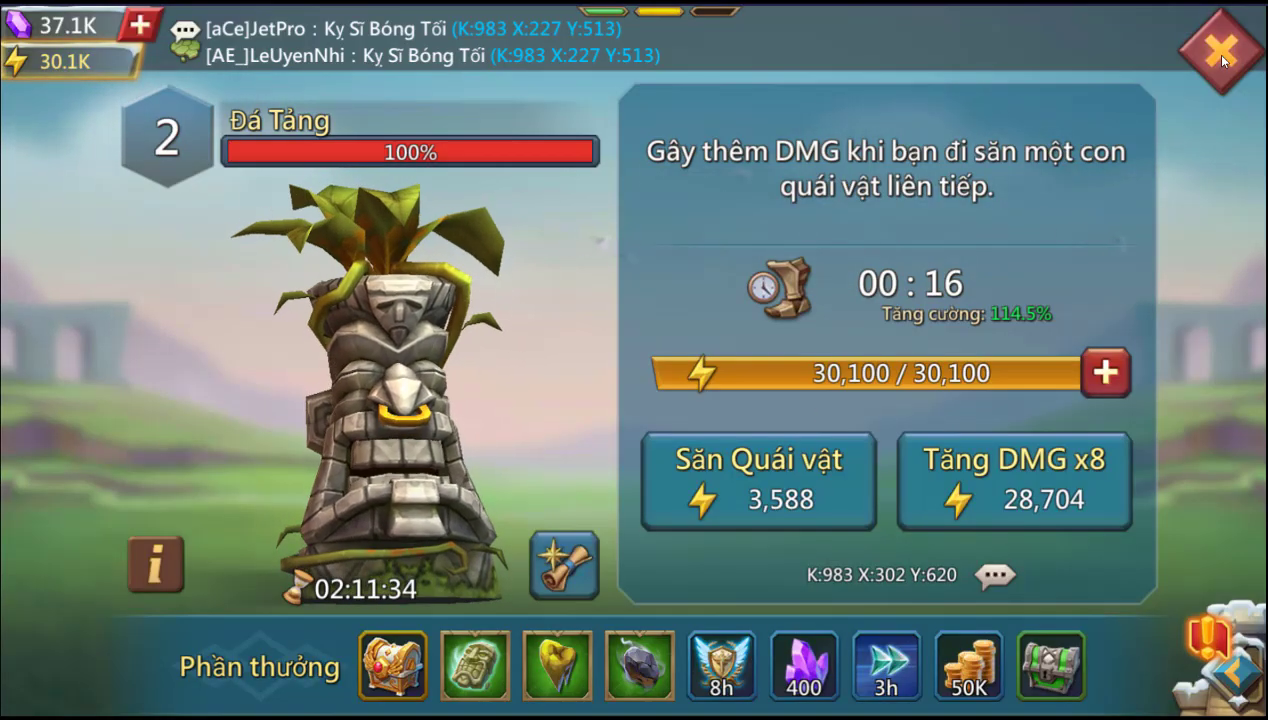
{"action": "left_click", "coordinate": [1212, 53]}
Explore the map around the castle and inspect the level 1 Sư Điểu monster's hunting details and rewards.
{"action": "left_click_drag", "start_coordinate": [814, 457], "coordinate": [1140, 405]}
{"action": "left_click_drag", "start_coordinate": [600, 350], "coordinate": [930, 440]}
{"action": "left_click_drag", "start_coordinate": [549, 320], "coordinate": [960, 435]}
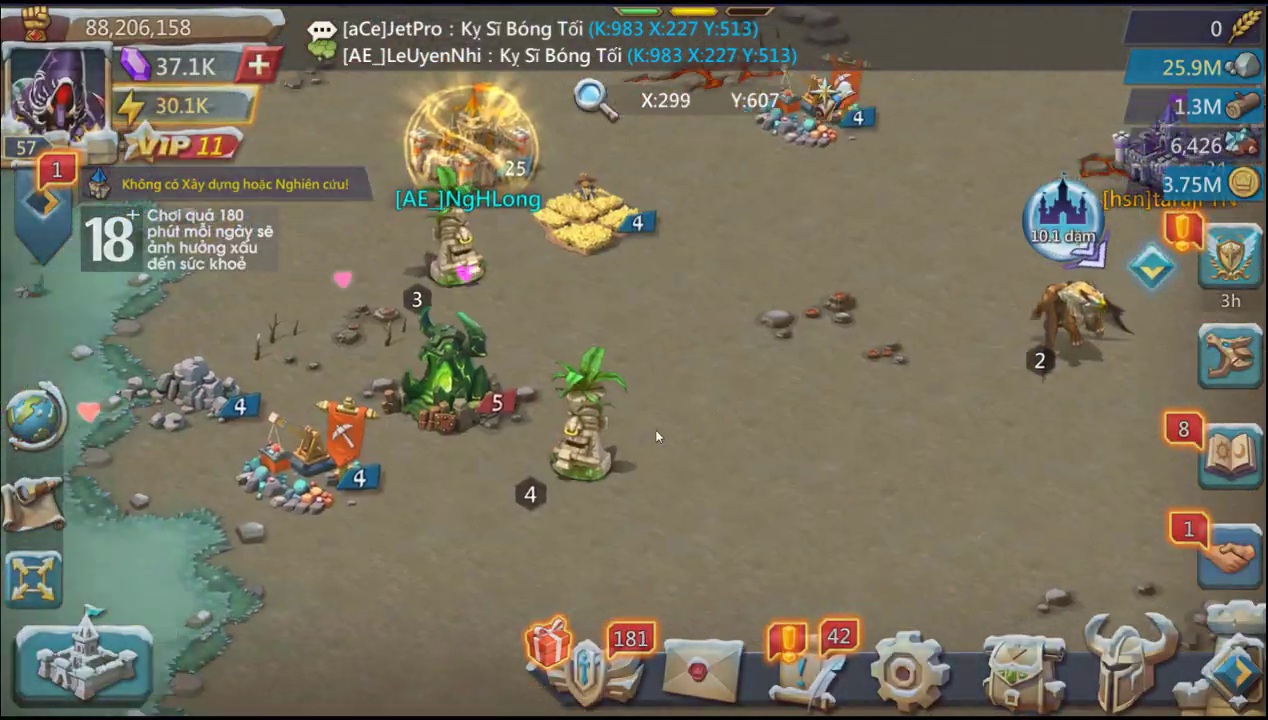
{"action": "left_click_drag", "start_coordinate": [659, 430], "coordinate": [904, 526]}
{"action": "left_click_drag", "start_coordinate": [560, 390], "coordinate": [940, 240]}
{"action": "left_click_drag", "start_coordinate": [613, 434], "coordinate": [900, 270]}
{"action": "left_click_drag", "start_coordinate": [900, 600], "coordinate": [950, 300]}
{"action": "left_click_drag", "start_coordinate": [772, 441], "coordinate": [855, 312]}
{"action": "left_click", "coordinate": [855, 312]}
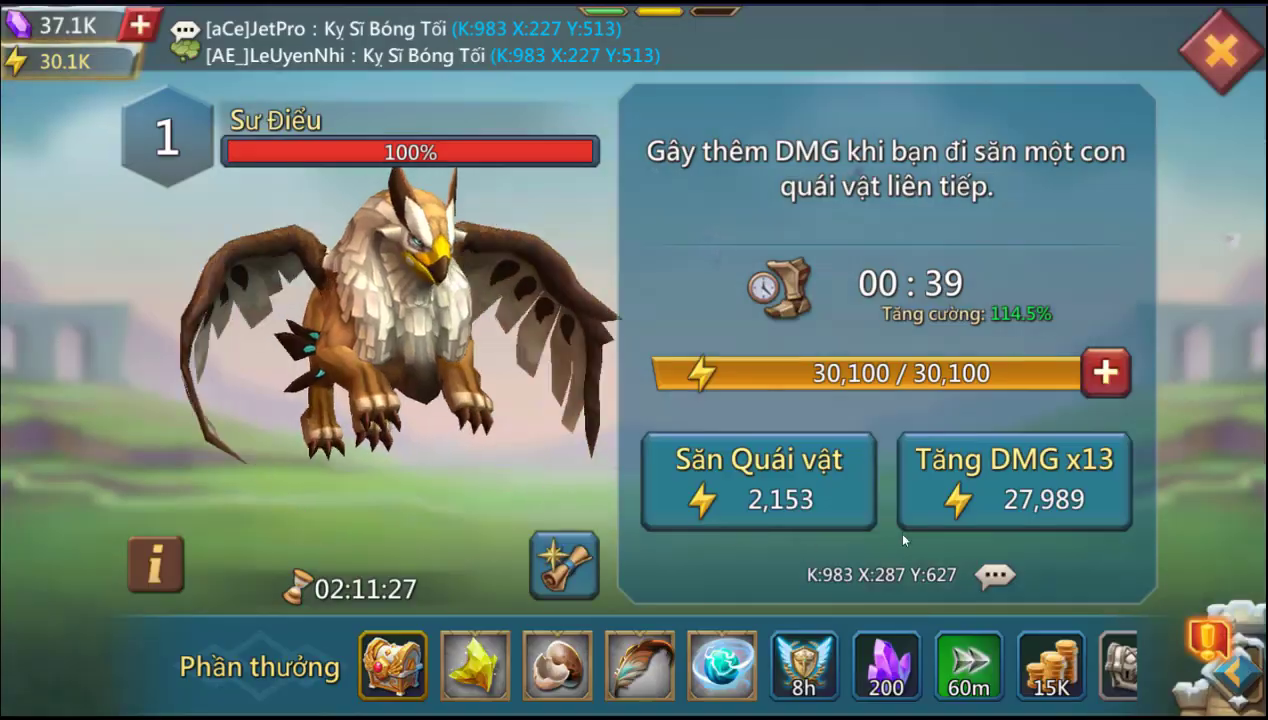
{"action": "left_click", "coordinate": [1220, 52]}
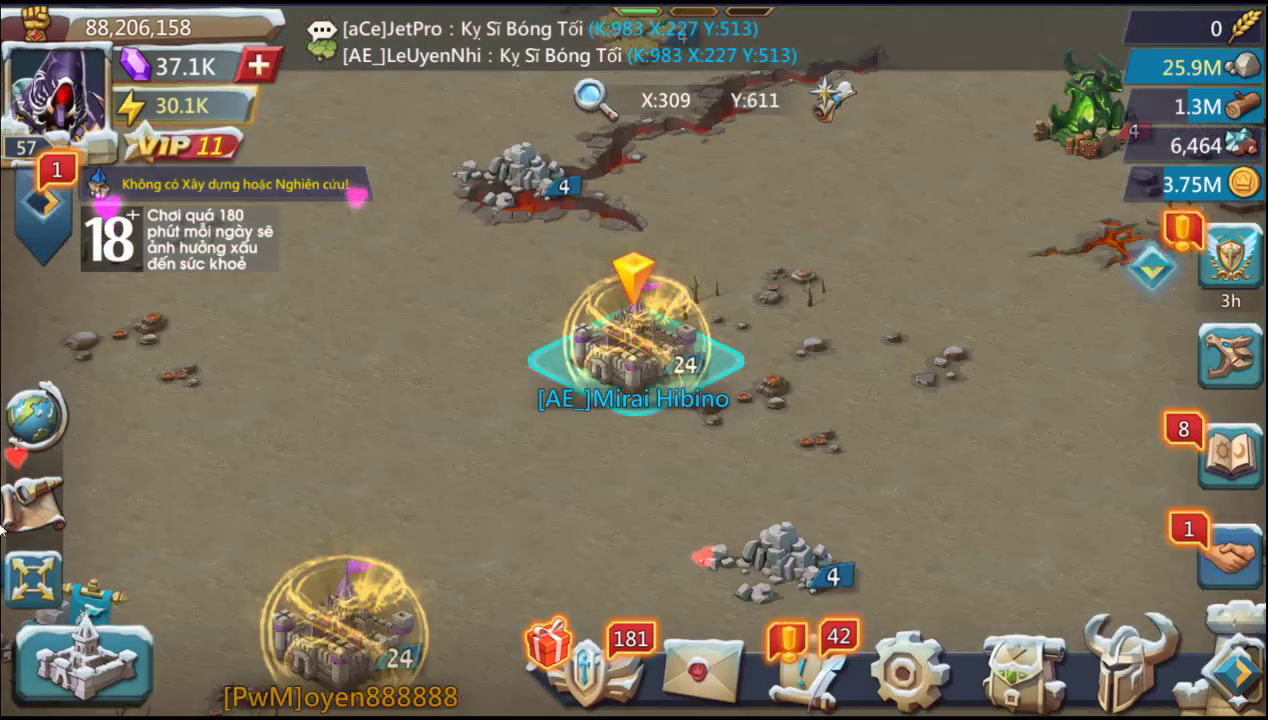
Check the kingdom overview map and reopen the kingdom chat to read the latest messages.
{"action": "left_click", "coordinate": [30, 502]}
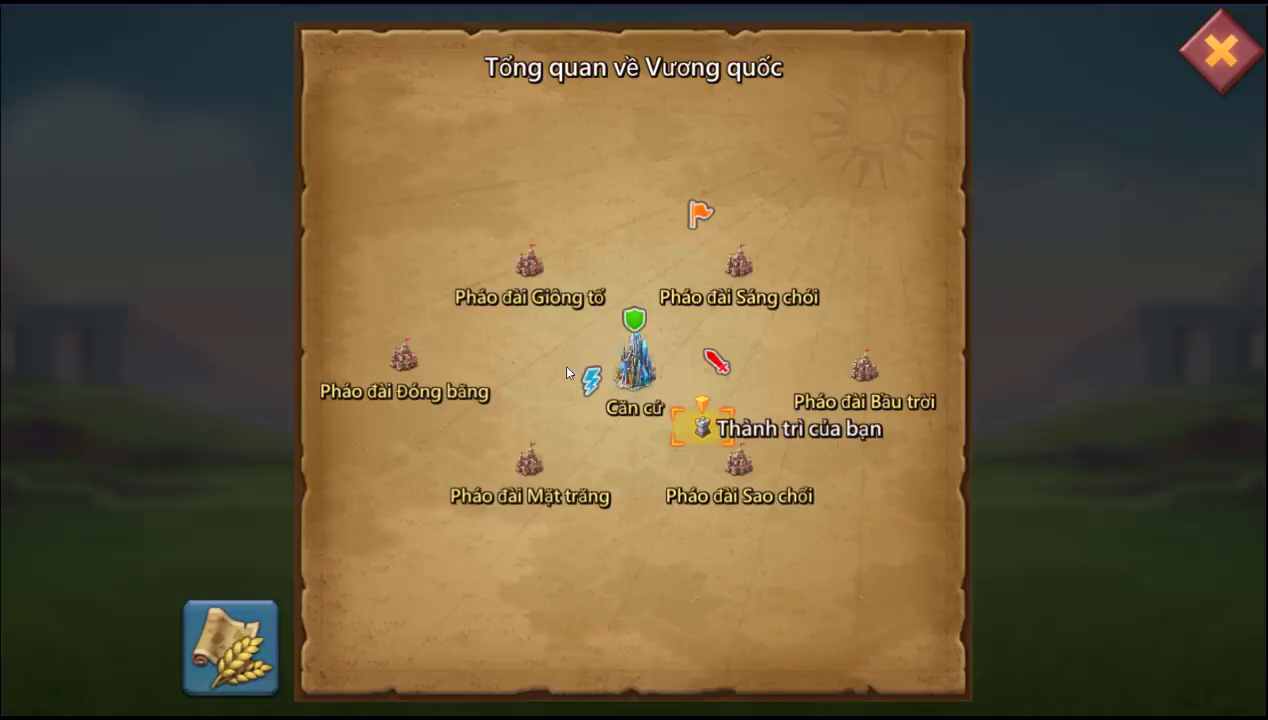
{"action": "left_click", "coordinate": [1208, 62]}
{"action": "left_click", "coordinate": [631, 55]}
{"action": "scroll", "coordinate": [639, 454], "scroll_direction": "down", "scroll_amount": 1}
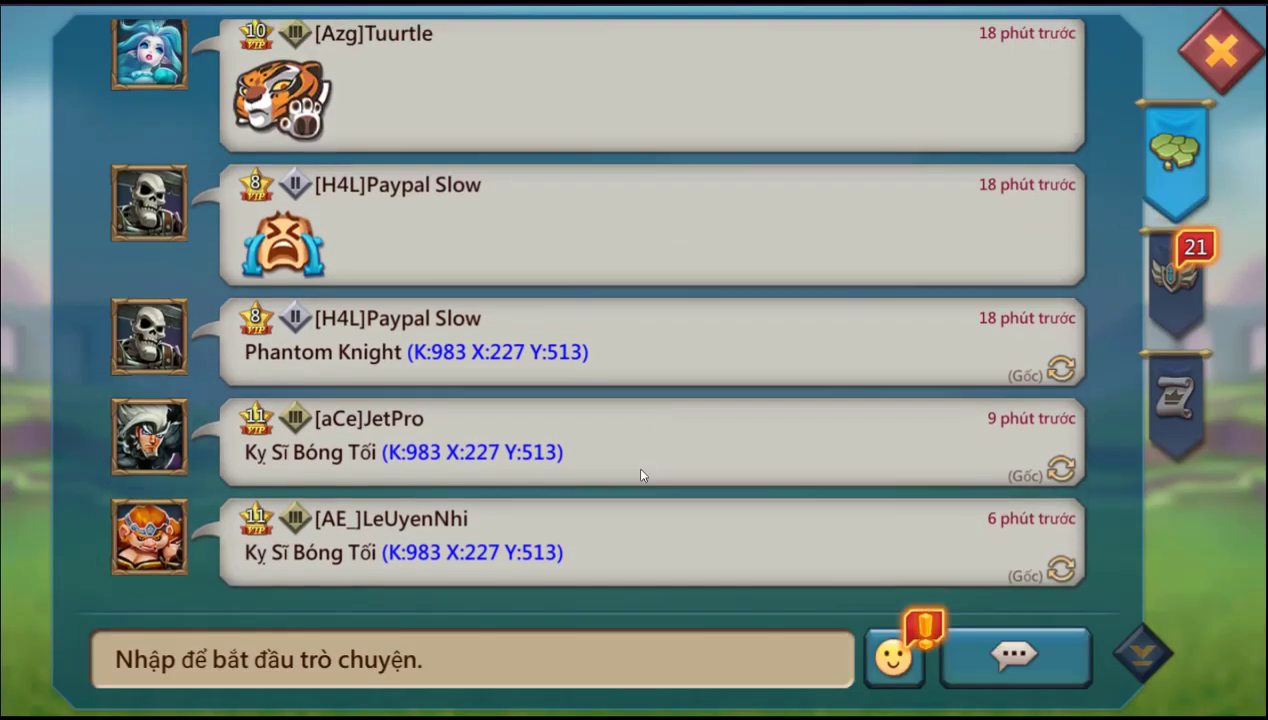
Jump to the Kỵ Sĩ Bóng Tối location shared in chat, K:983 X:227 Y:513, and briefly view the monster's details.
{"action": "left_click", "coordinate": [613, 521]}
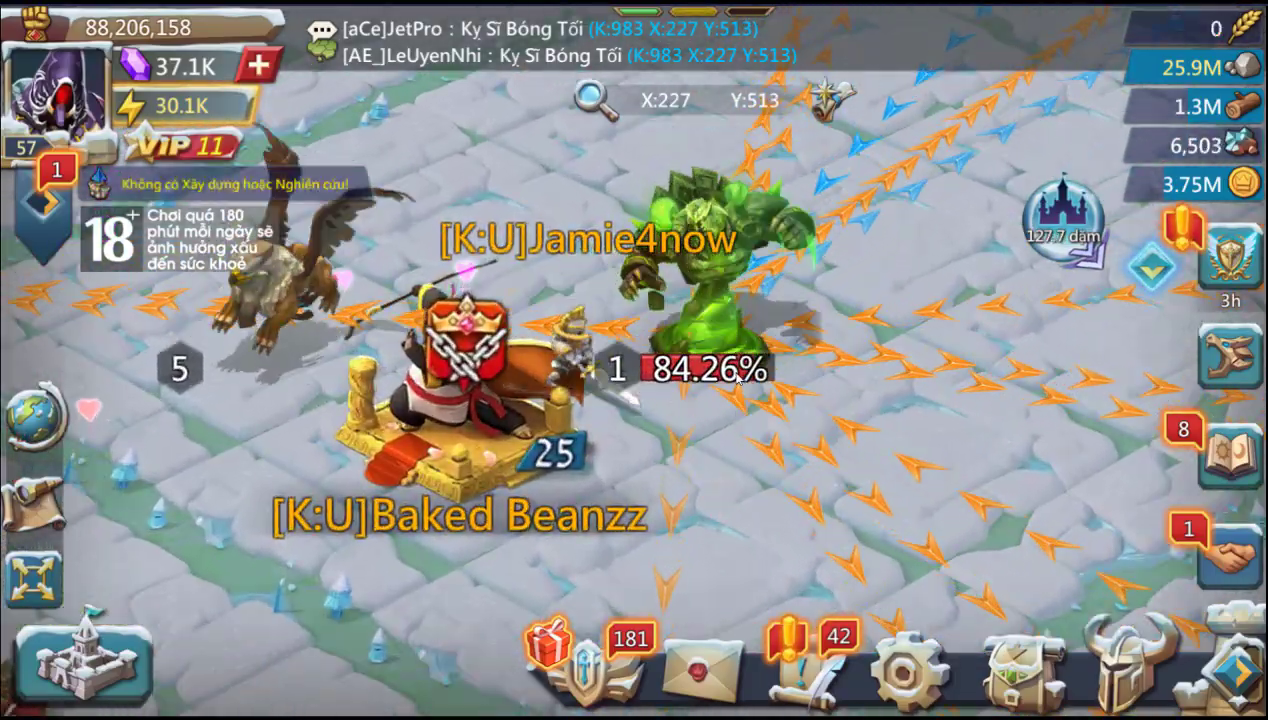
{"action": "left_click", "coordinate": [668, 315]}
{"action": "left_click", "coordinate": [1213, 79]}
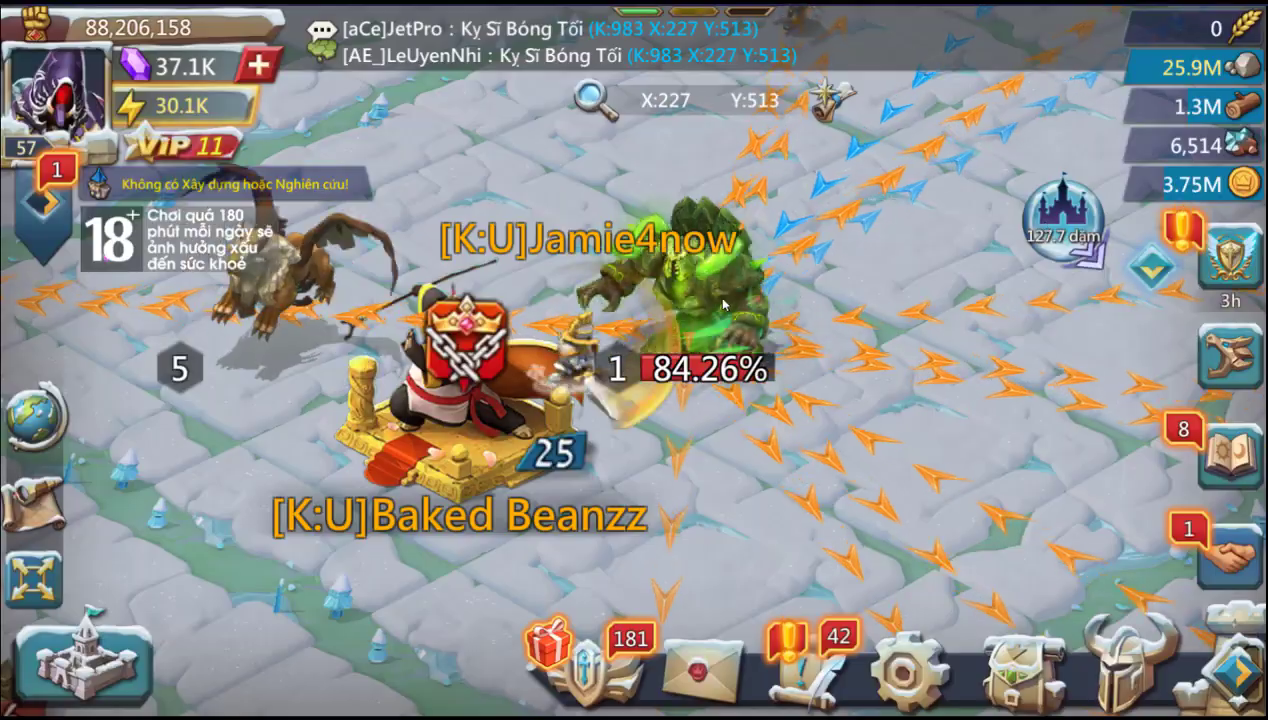
View the own player profile with its level, energy and equipped gear, and close it.
{"action": "left_click", "coordinate": [42, 88]}
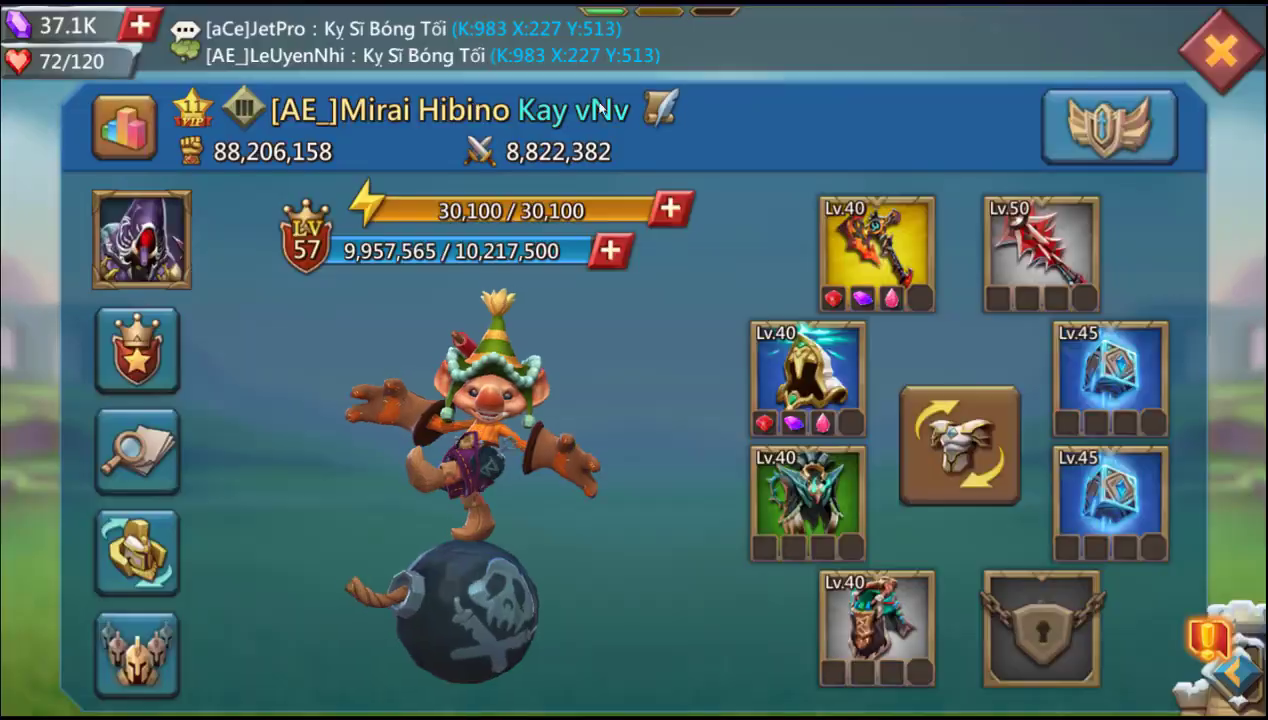
{"action": "left_click", "coordinate": [1222, 52]}
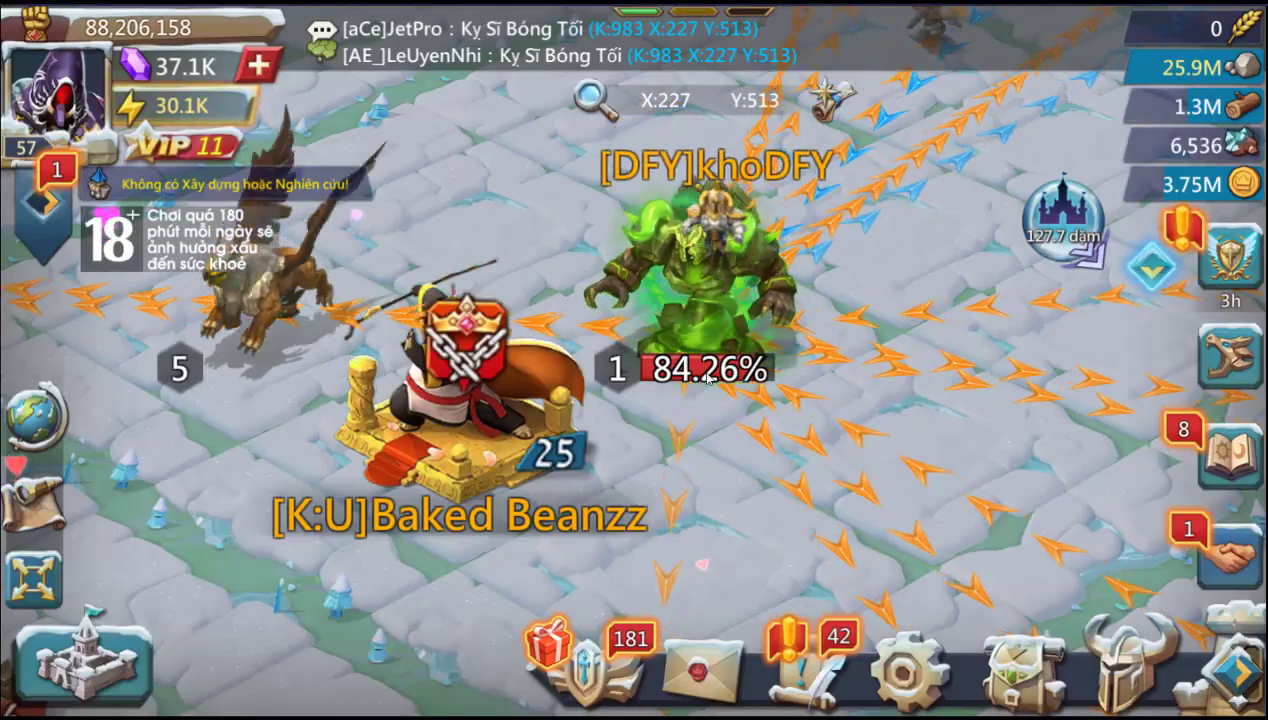
Examine the level 1 Kỵ Sĩ Bóng Tối monster's reward items through the gold reward's description, and return to the map.
{"action": "left_click", "coordinate": [712, 290]}
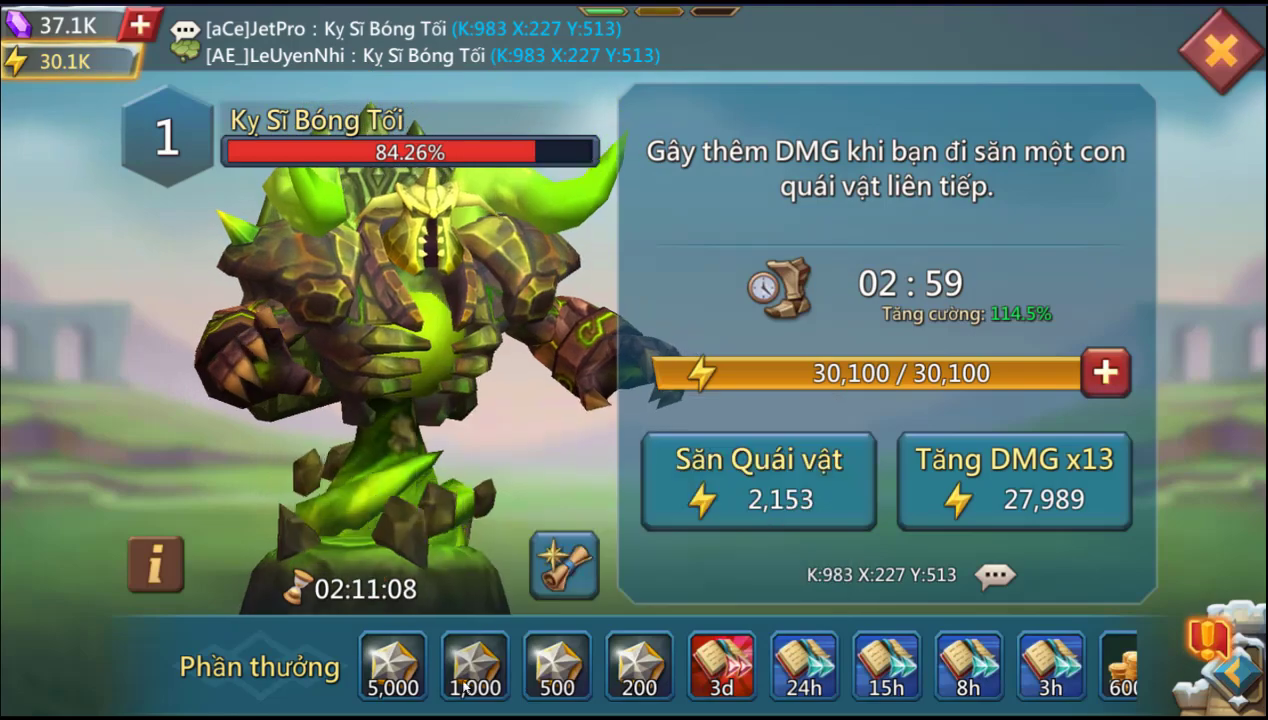
{"action": "left_click", "coordinate": [628, 672]}
{"action": "left_click", "coordinate": [716, 676]}
{"action": "left_click_drag", "start_coordinate": [900, 682], "coordinate": [866, 692]}
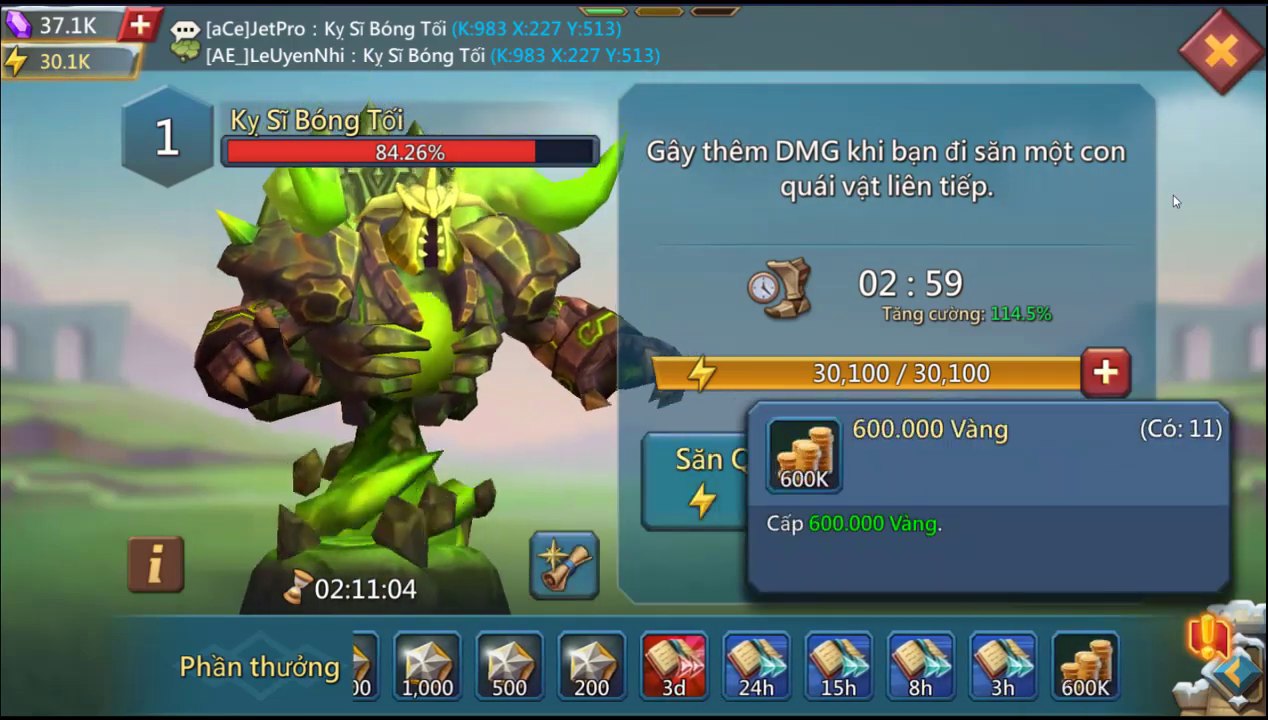
{"action": "left_click", "coordinate": [1175, 200]}
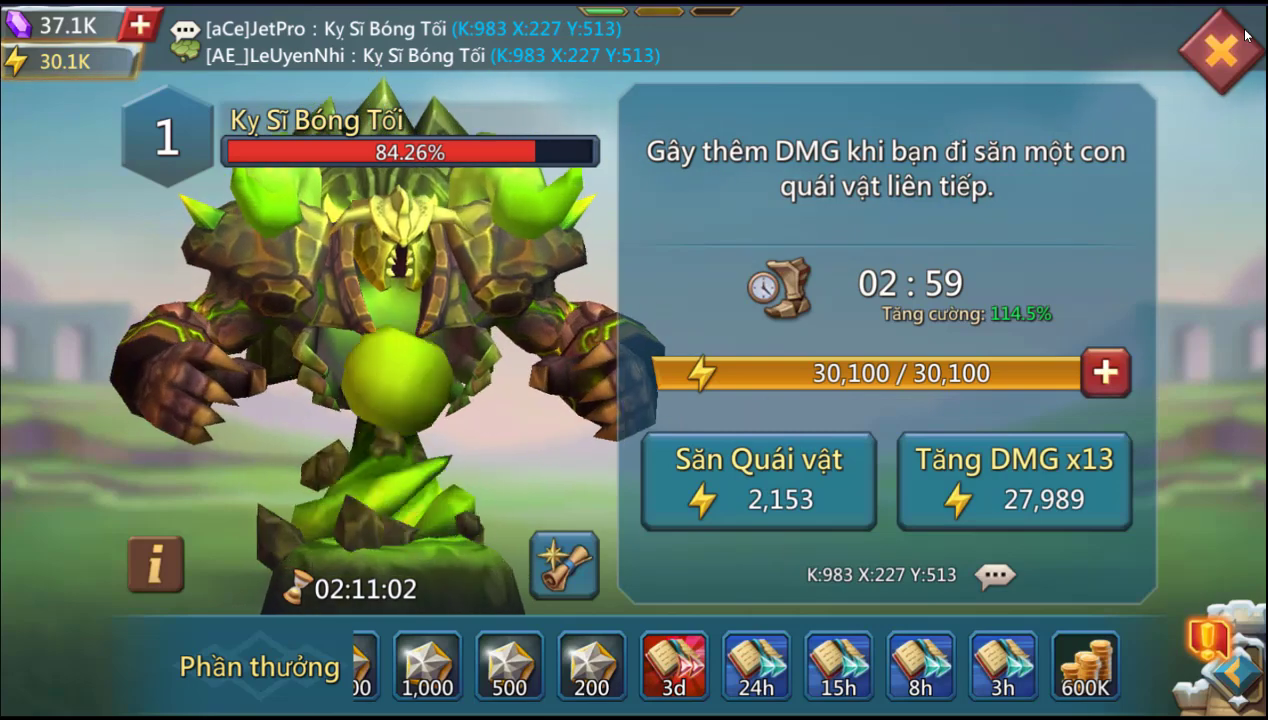
{"action": "left_click", "coordinate": [1247, 34]}
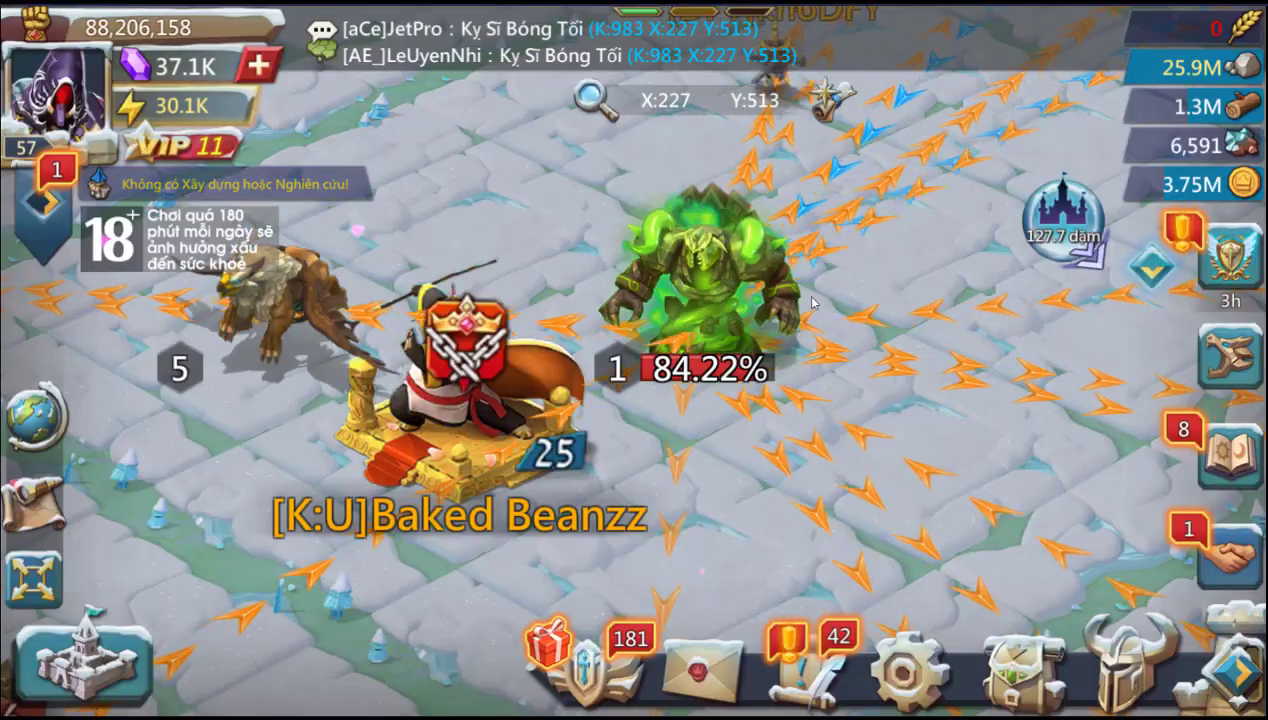